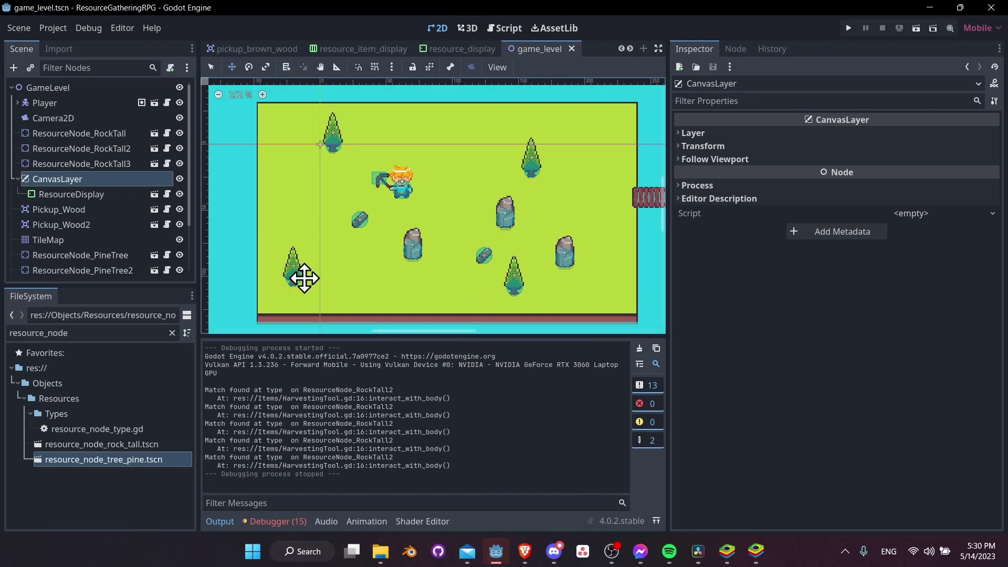
- Move ResourceNode_RockTall2 lower in game_level and cancel adding a child to CanvasLayer
middle_drag(389, 243, 359, 256)
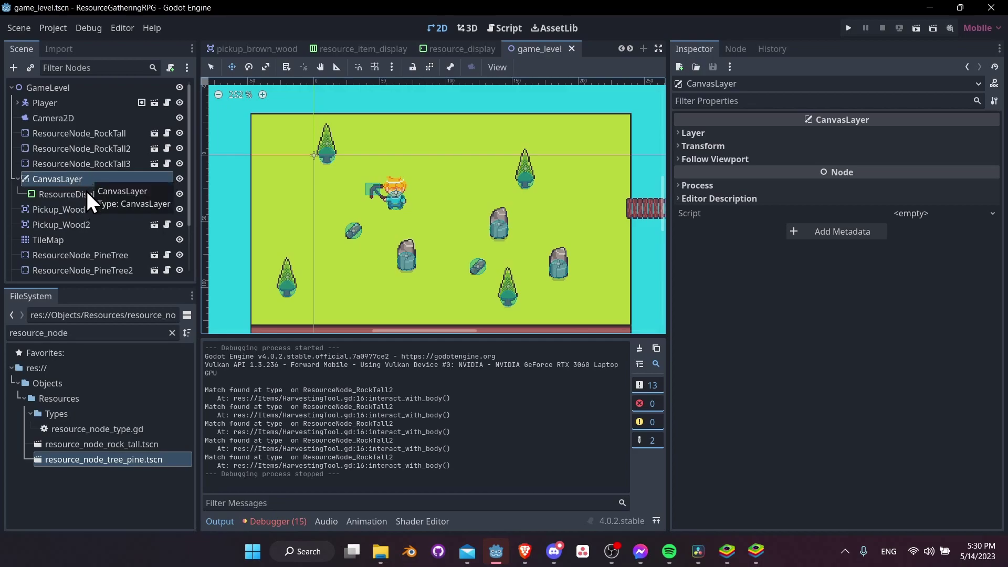
right_click(74, 178)
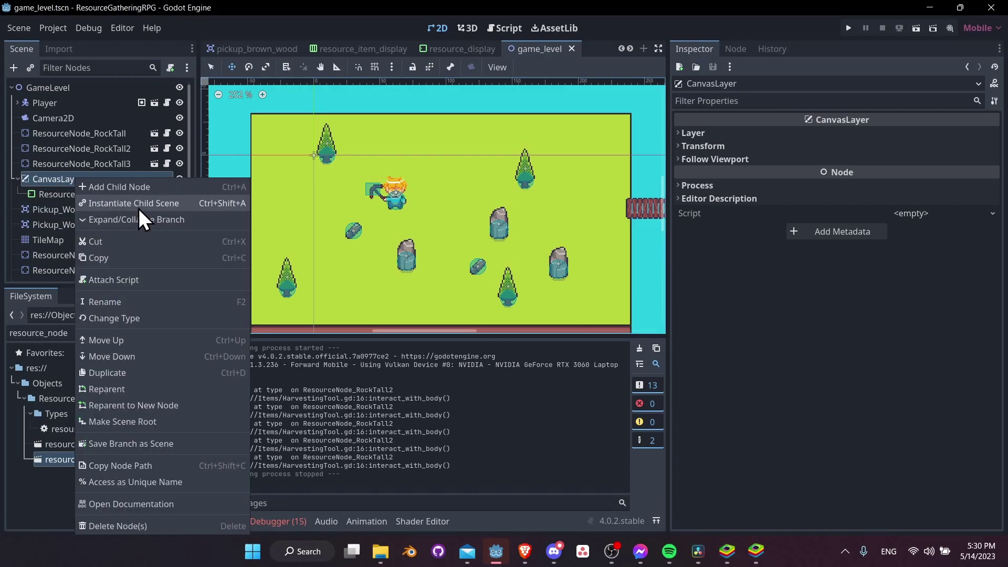
click(156, 185)
key(Escape)
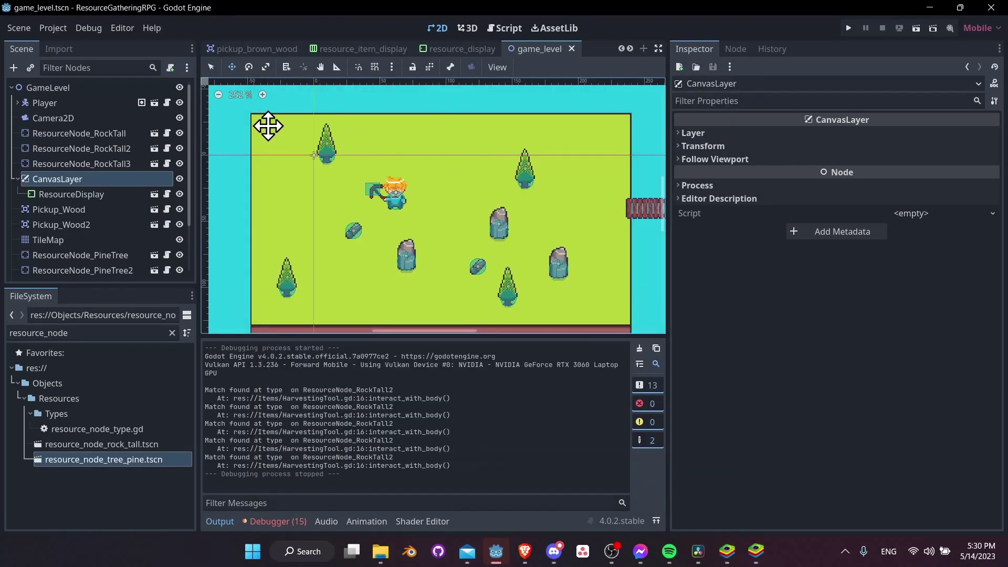
click(16, 31)
- Start a new scene with a User Interface Control as its root
click(29, 46)
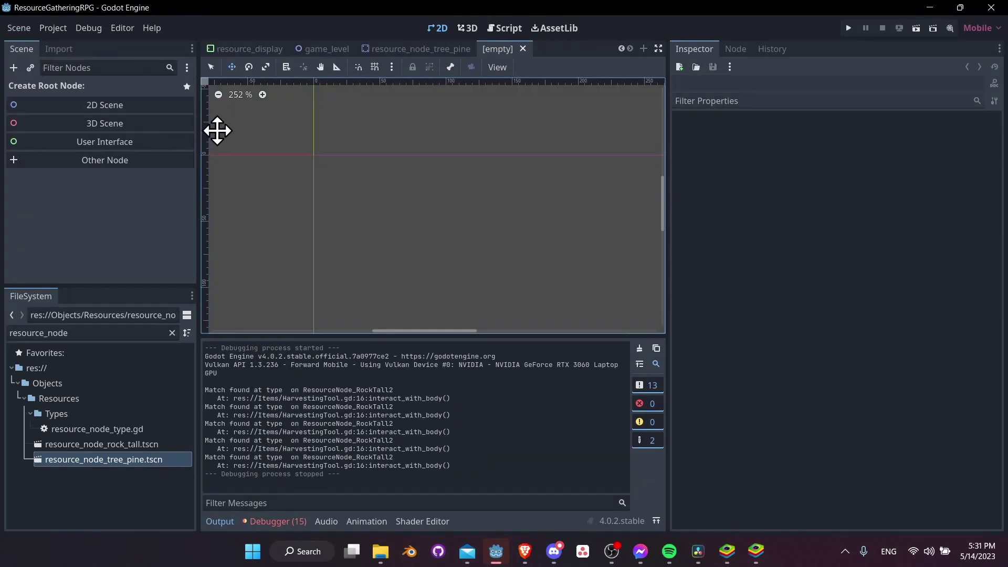
click(149, 146)
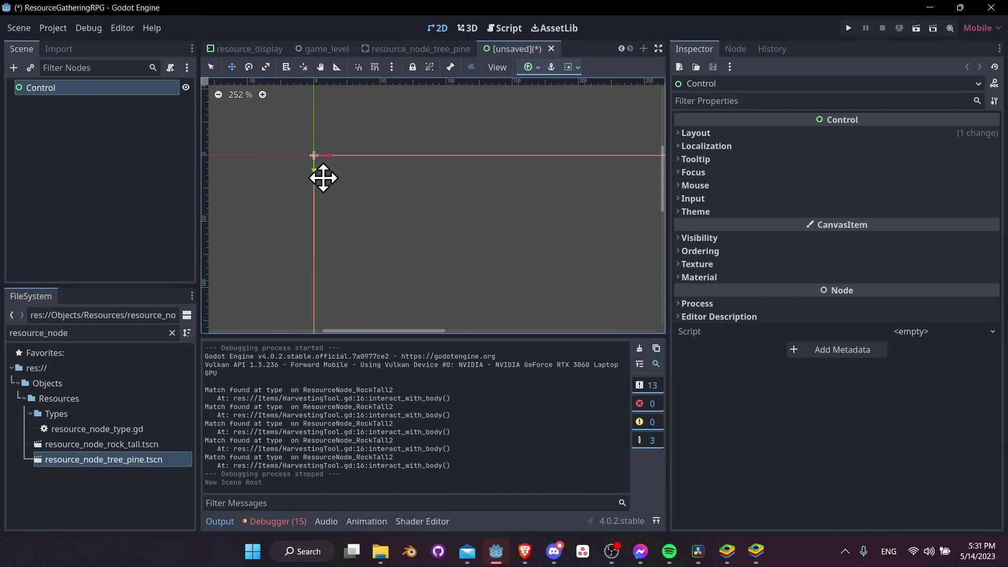
scroll(430, 239, down, 4)
middle_drag(429, 239, 399, 248)
scroll(450, 252, down, 4)
scroll(351, 207, up, 1)
scroll(360, 186, down, 4)
middle_drag(420, 286, 420, 241)
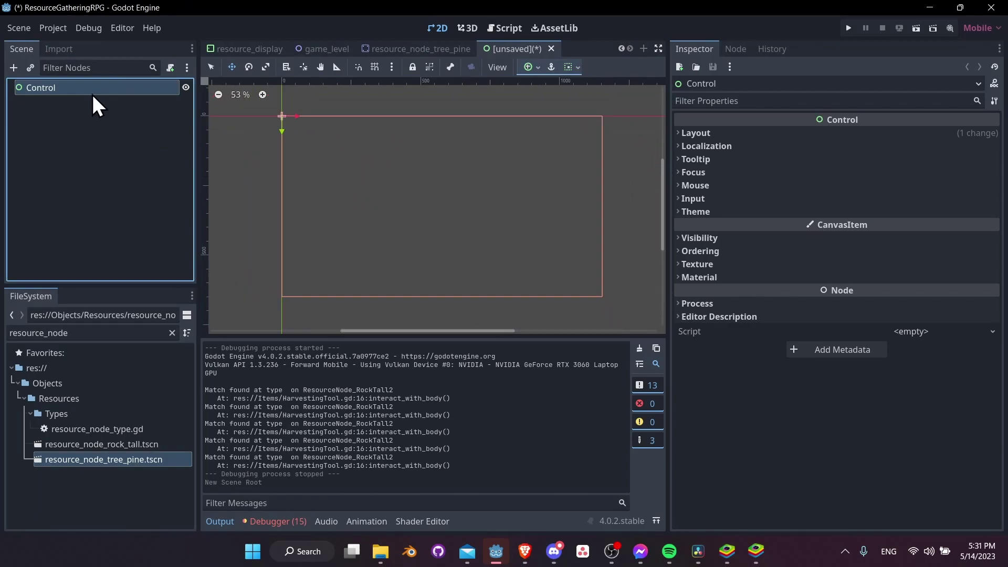
- Add a GridContainer as a child of the Control root
right_click(99, 90)
click(131, 99)
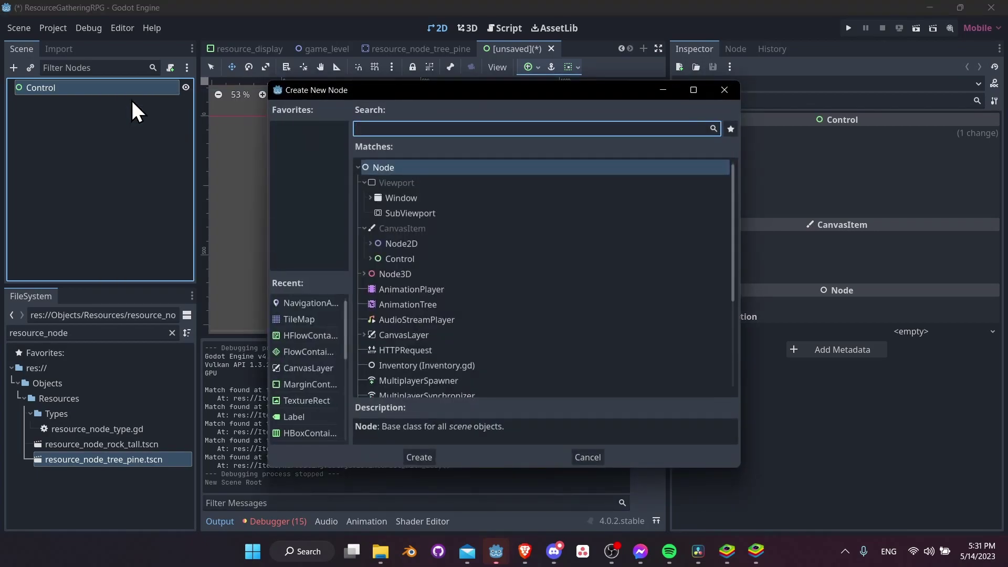
text(grid)
text(cpn)
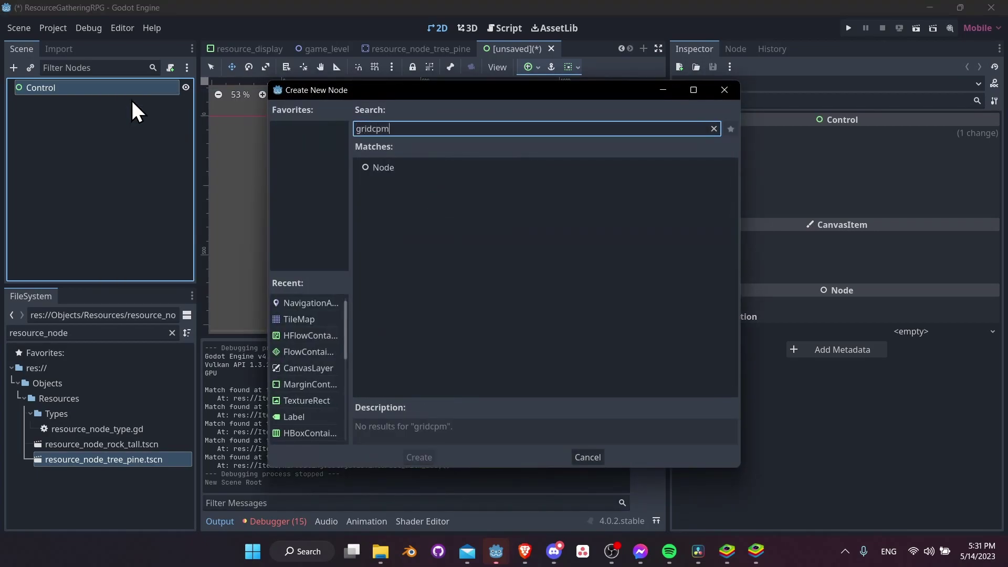
key(BackSpace)
key(BackSpace)
key(Return)
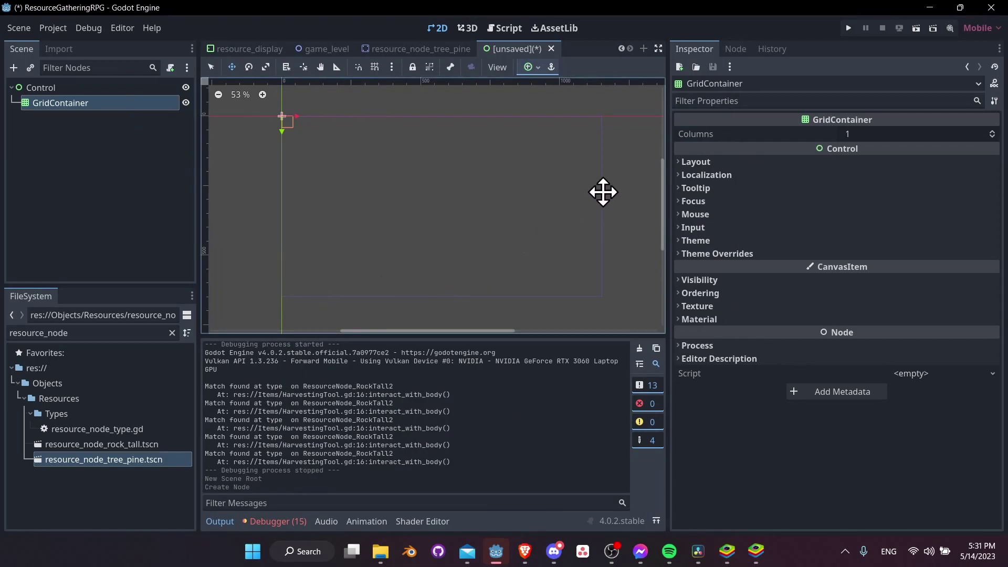
- Set the GridContainer's Layout Mode to Anchors with the Center Bottom preset
click(685, 164)
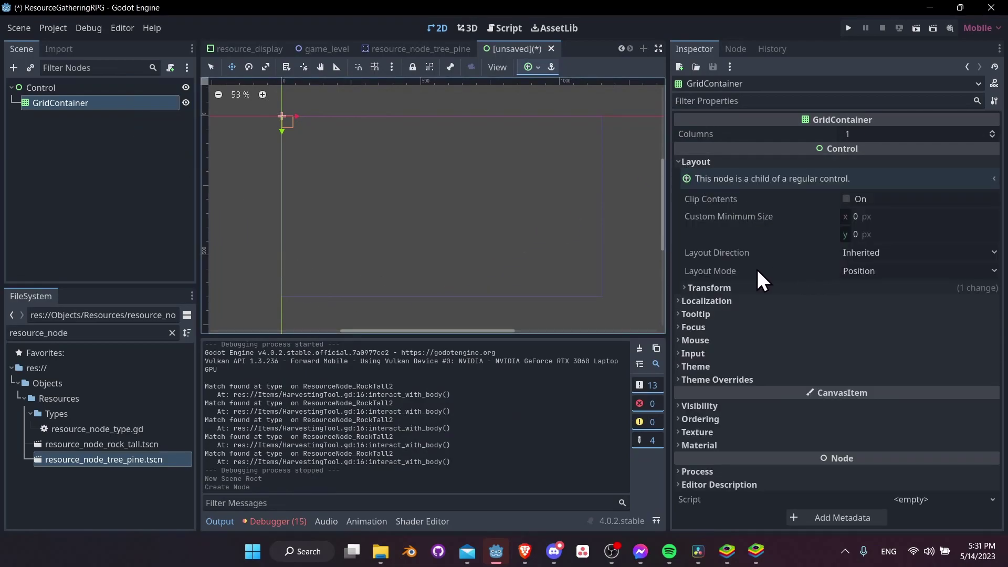
click(854, 270)
click(876, 304)
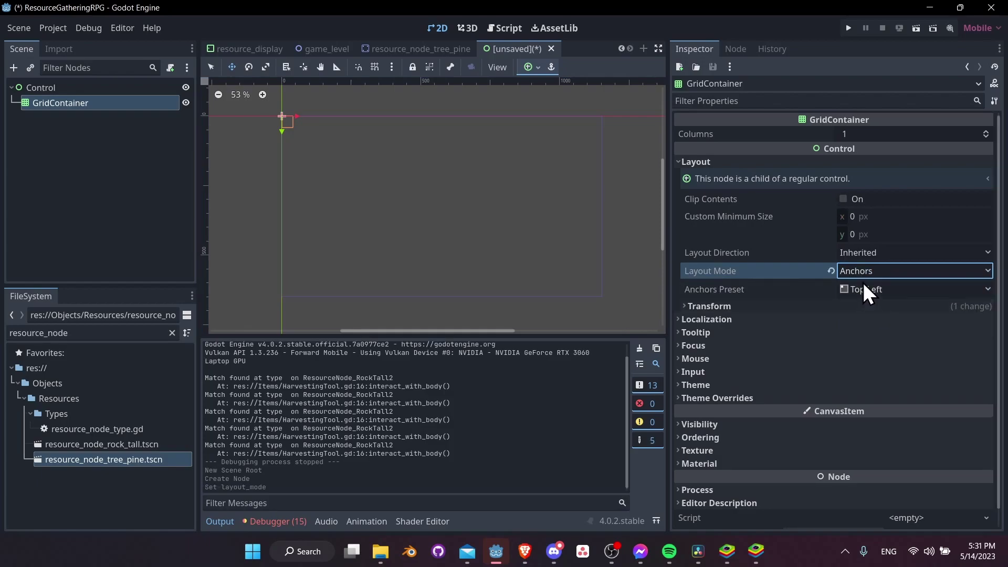
click(856, 288)
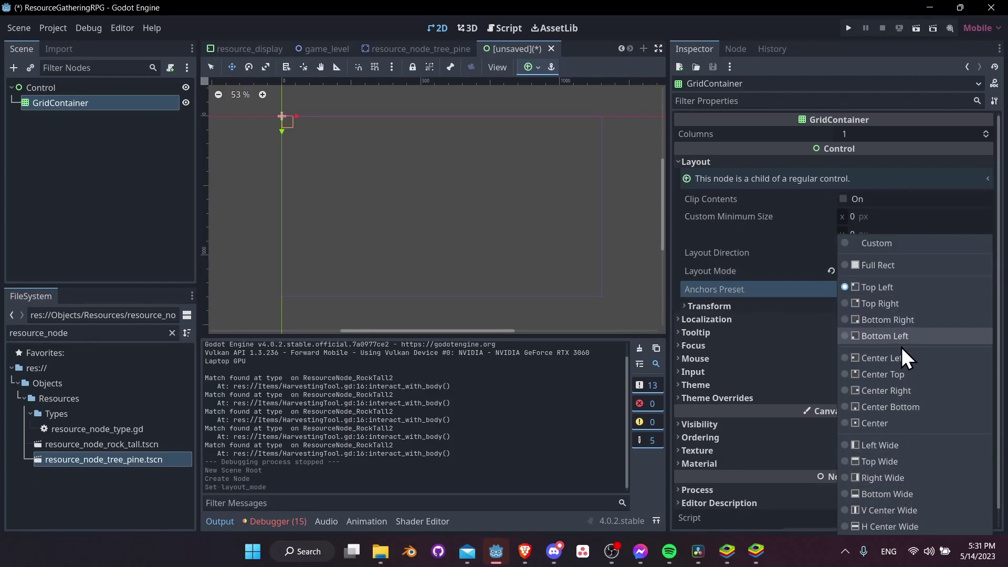
click(904, 408)
scroll(439, 236, up, 2)
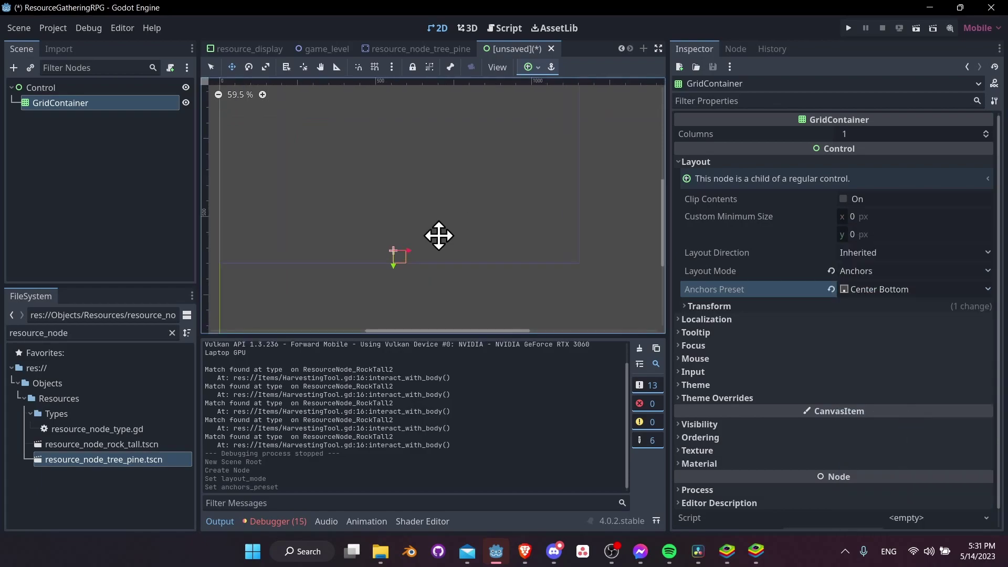
scroll(486, 281, down, 1)
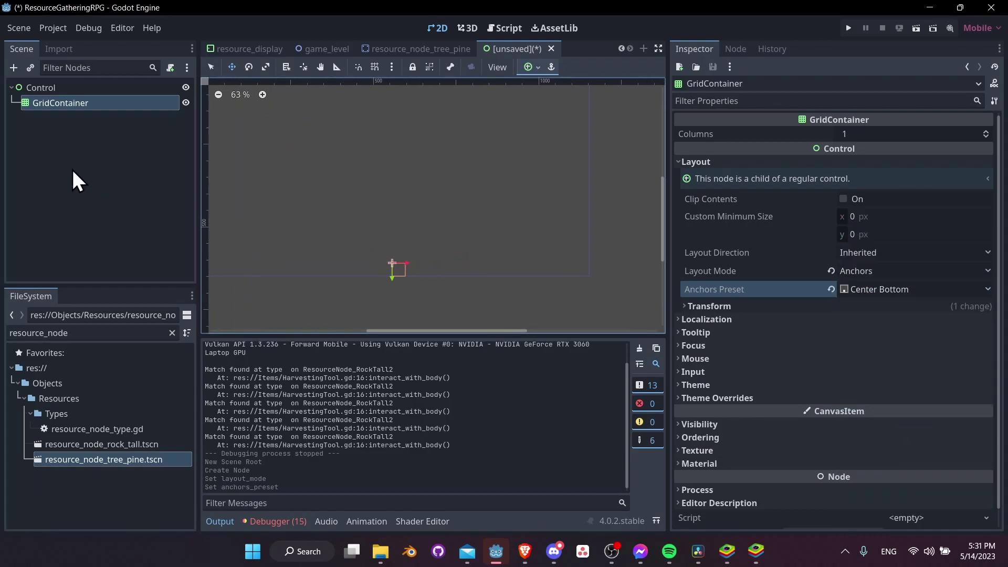
- Add a plain Button node under the GridContainer
right_click(91, 107)
click(110, 116)
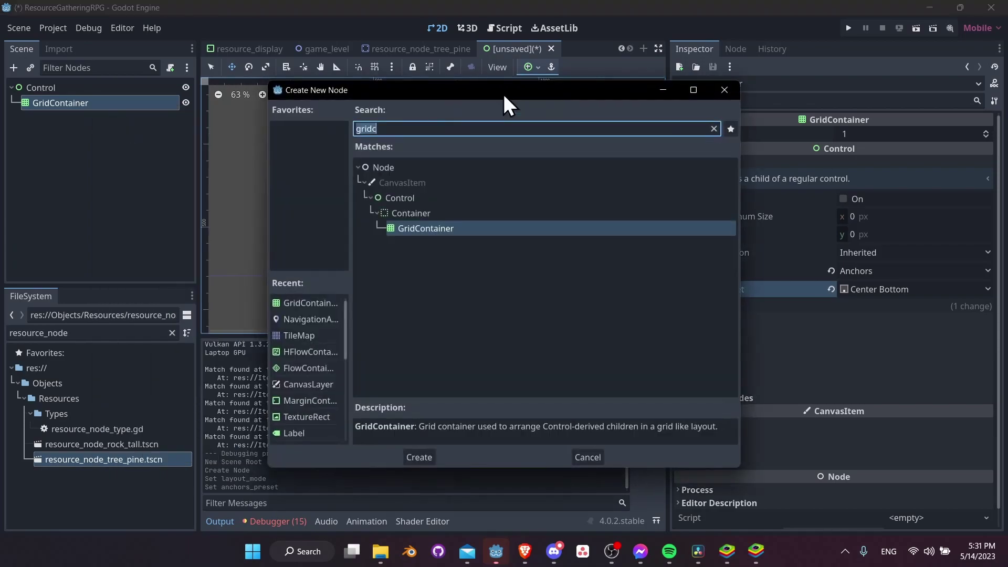
text(button)
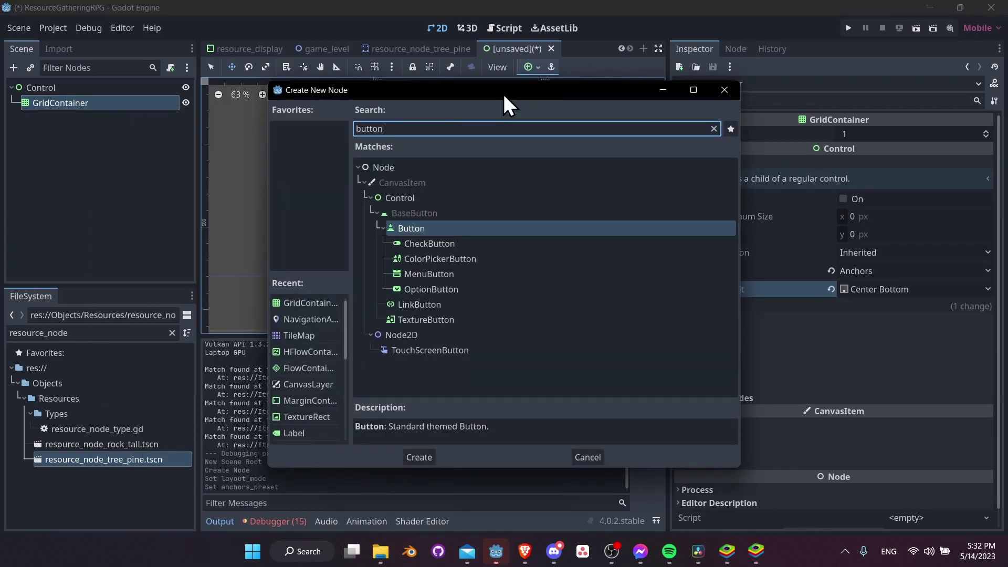
key(Down)
key(Down)
key(Down)
key(Down)
key(Down)
key(Down)
key(Down)
key(Up)
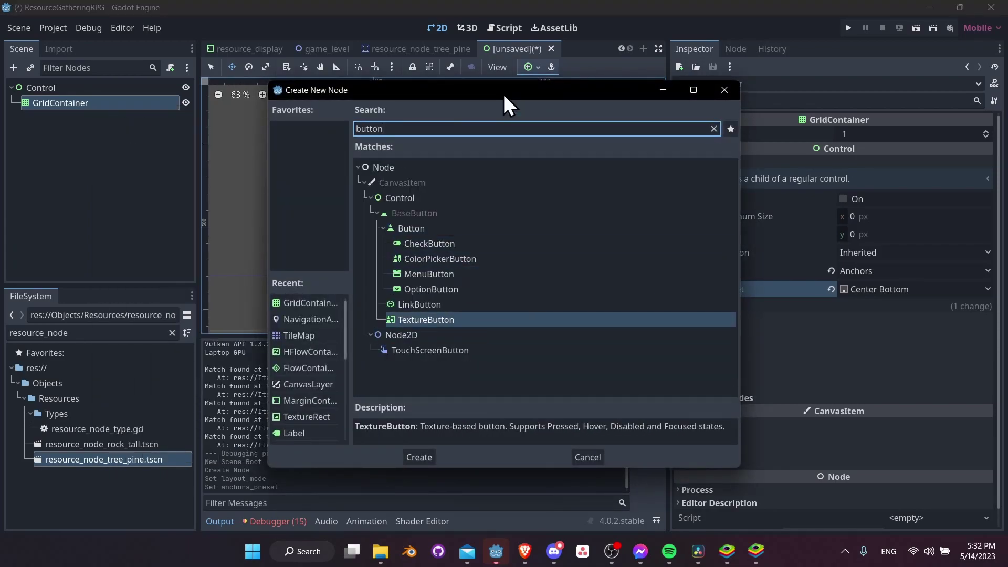
key(Up)
key(Up)
key(Up)
key(Up)
key(Up)
key(Up)
key(Return)
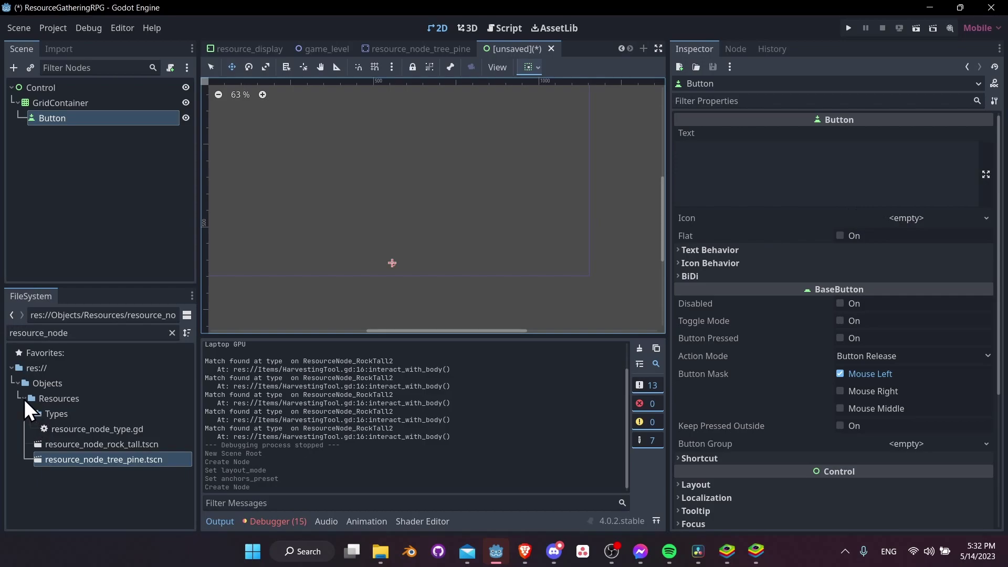
- Filter the FileSystem dock to show only 'copper' files
click(78, 333)
key(ctrl+a)
text(copper-)
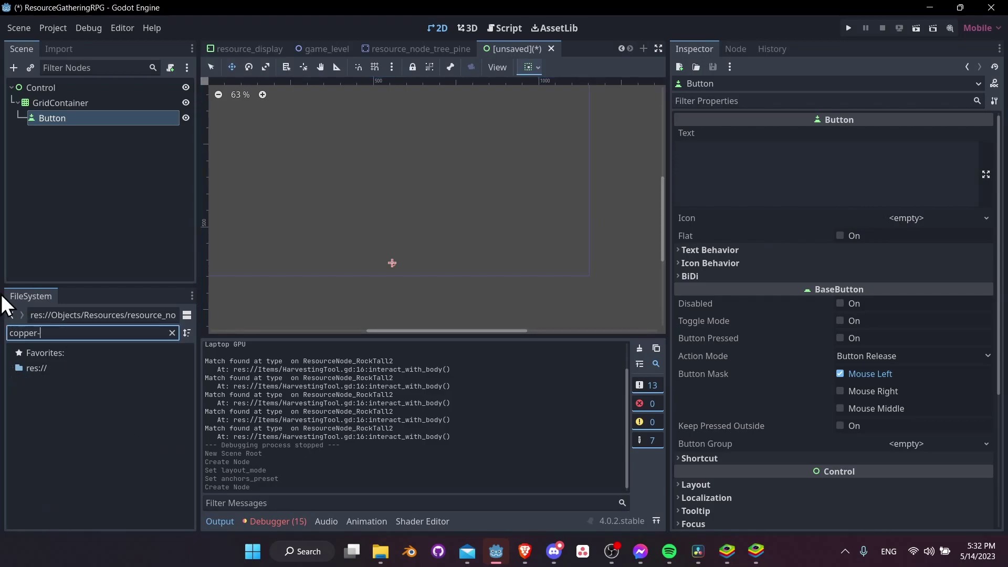
key(BackSpace)
text(_axe)
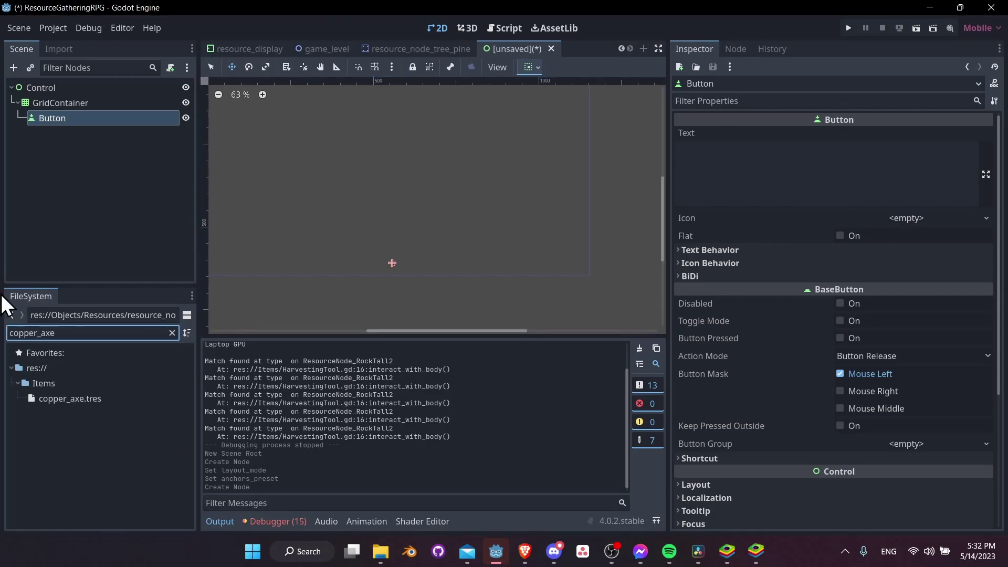
key(BackSpace)
key(BackSpace)
key(BackSpace)
key(BackSpace)
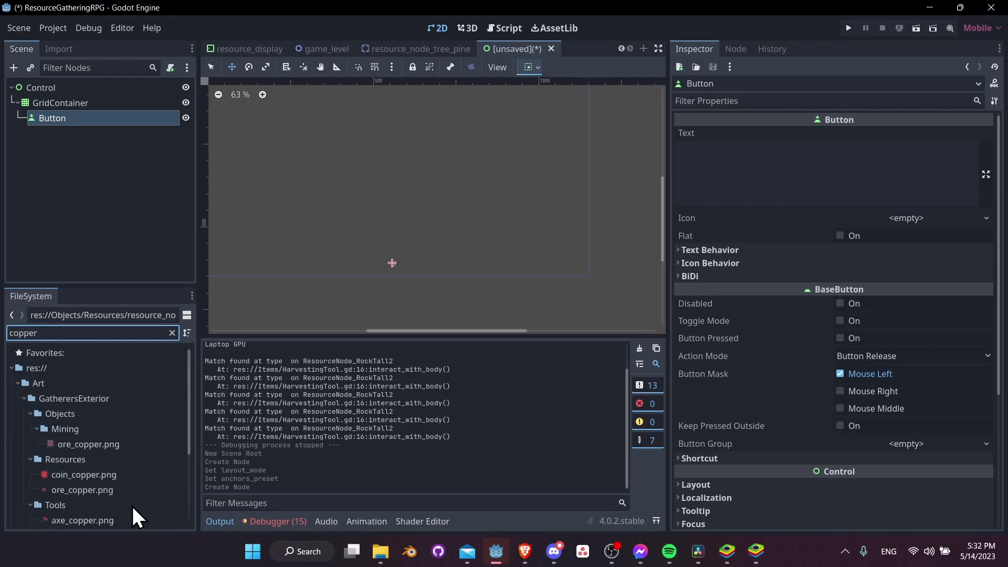
- Set the Button's Icon to axe_copper.png
scroll(136, 517, down, 2)
drag(100, 478, 884, 220)
scroll(392, 265, up, 20)
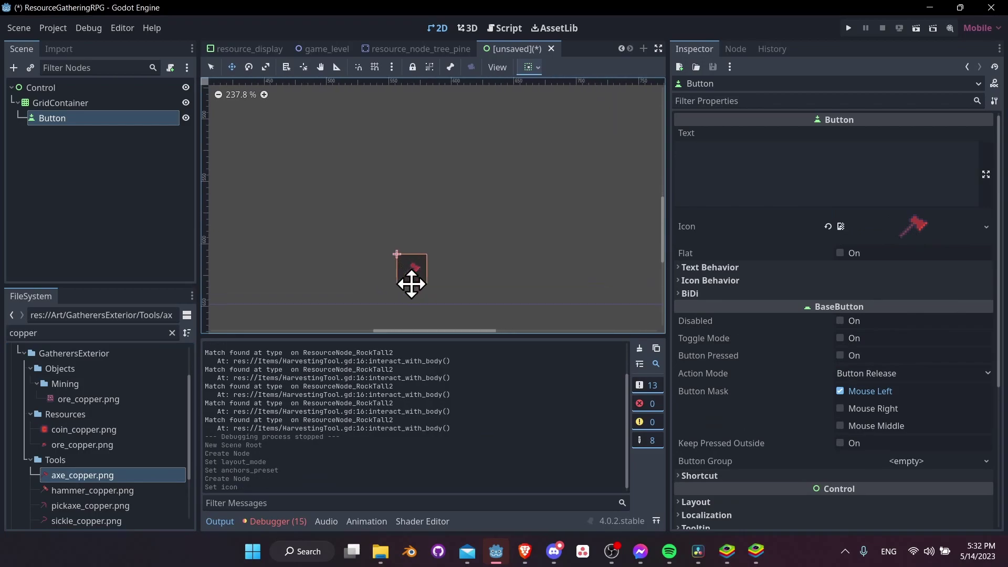
scroll(411, 284, up, 5)
scroll(427, 234, down, 1)
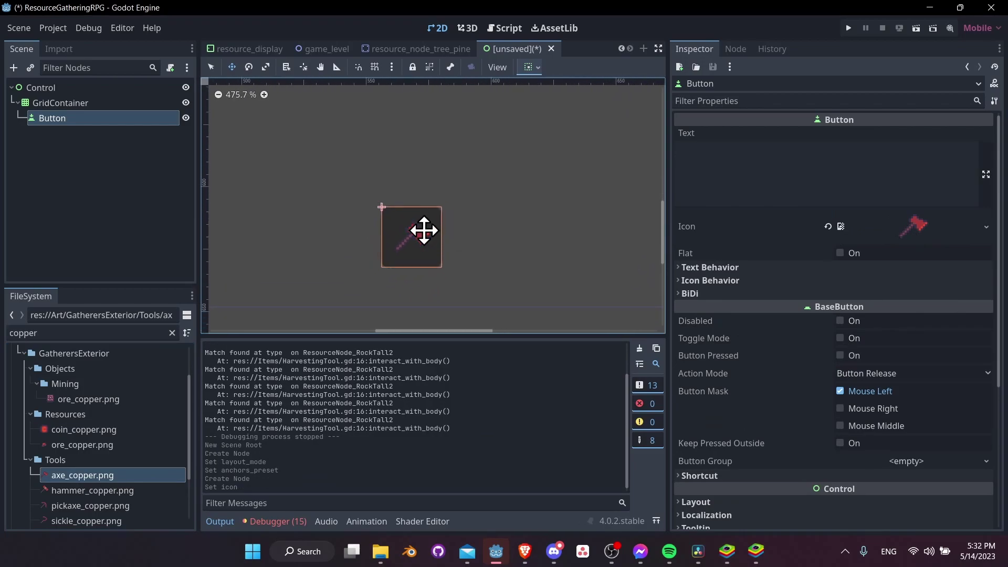
scroll(435, 239, down, 1)
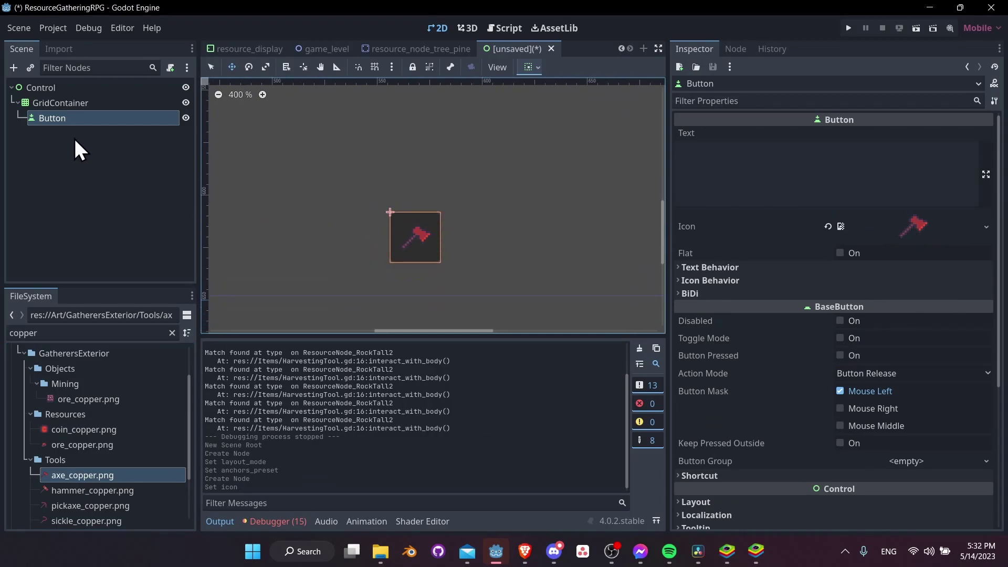
- Duplicate the button and give Button2 the hammer_copper.png icon
key(ctrl+d)
click(90, 131)
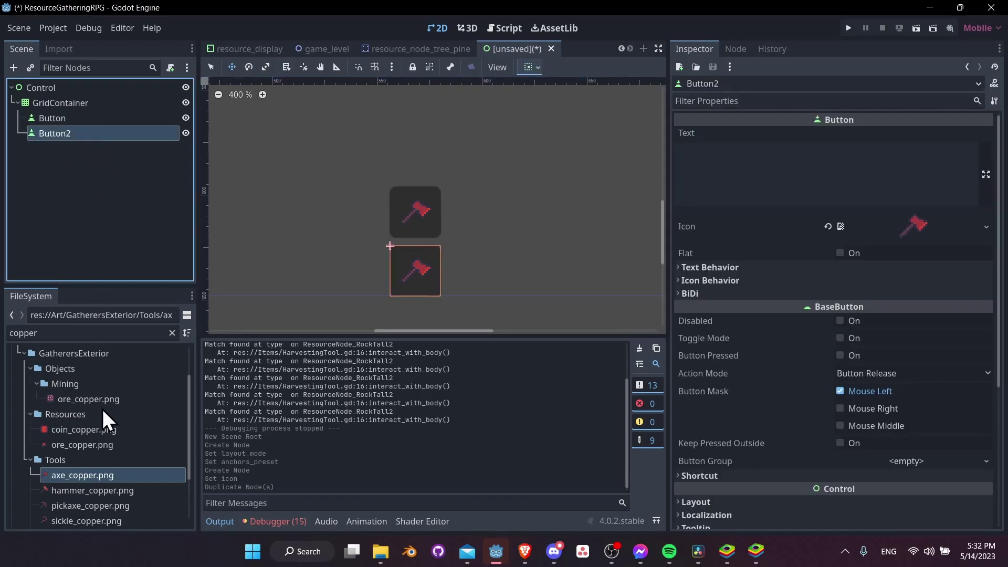
scroll(105, 474, down, 3)
drag(112, 448, 940, 229)
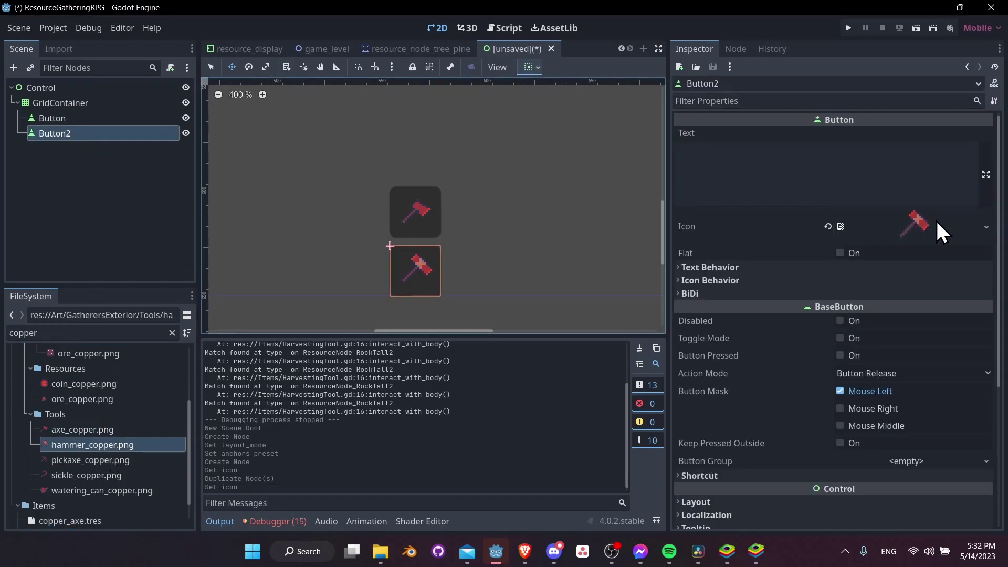
- Duplicate Button2 and give Button3 the pickaxe_copper.png icon
click(121, 135)
key(ctrl+d)
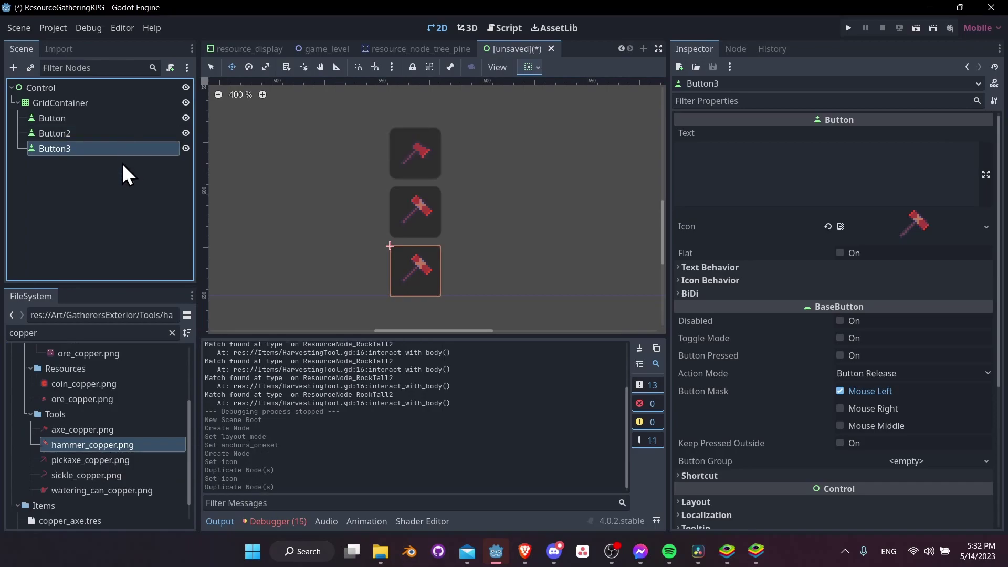
drag(97, 461, 910, 223)
scroll(387, 197, down, 1)
middle_drag(387, 198, 427, 214)
scroll(483, 196, down, 4)
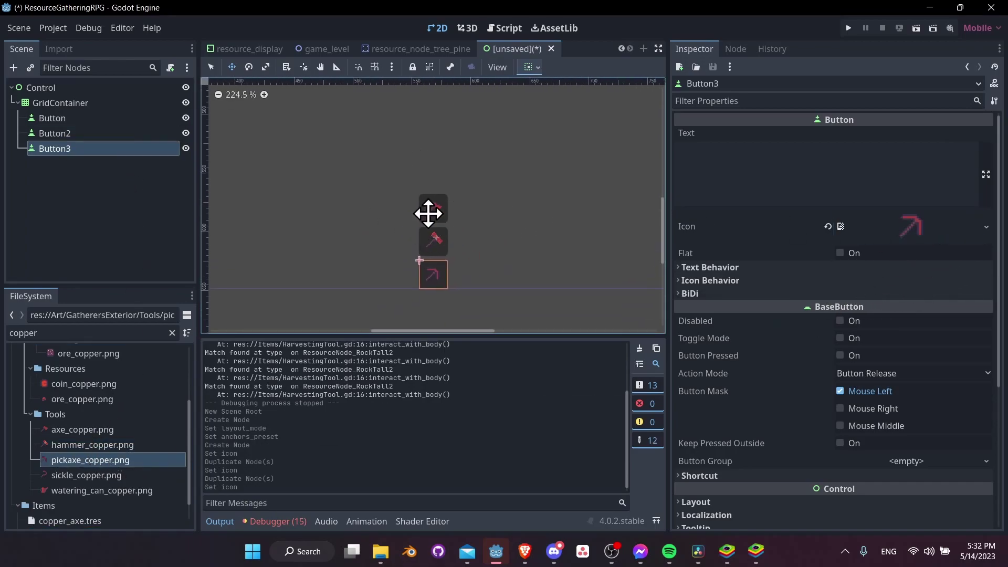
- Set the GridContainer's Columns to 10 so the buttons sit in one row
click(90, 103)
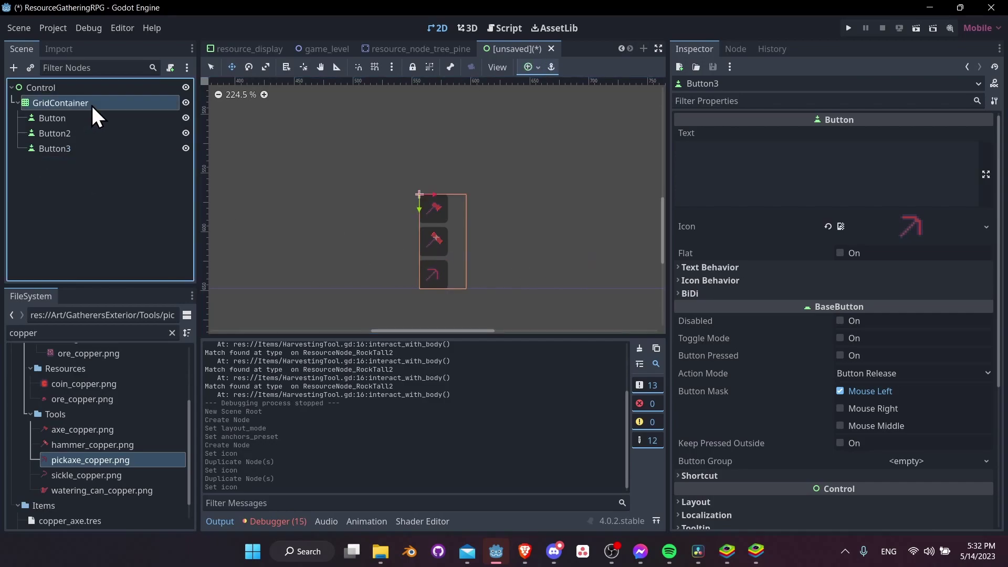
click(891, 135)
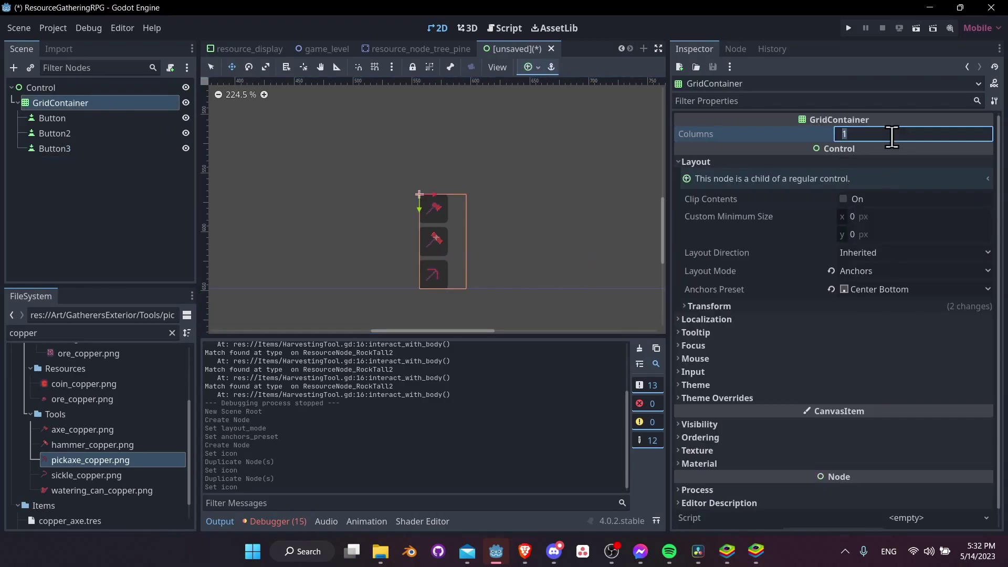
text(10)
key(Return)
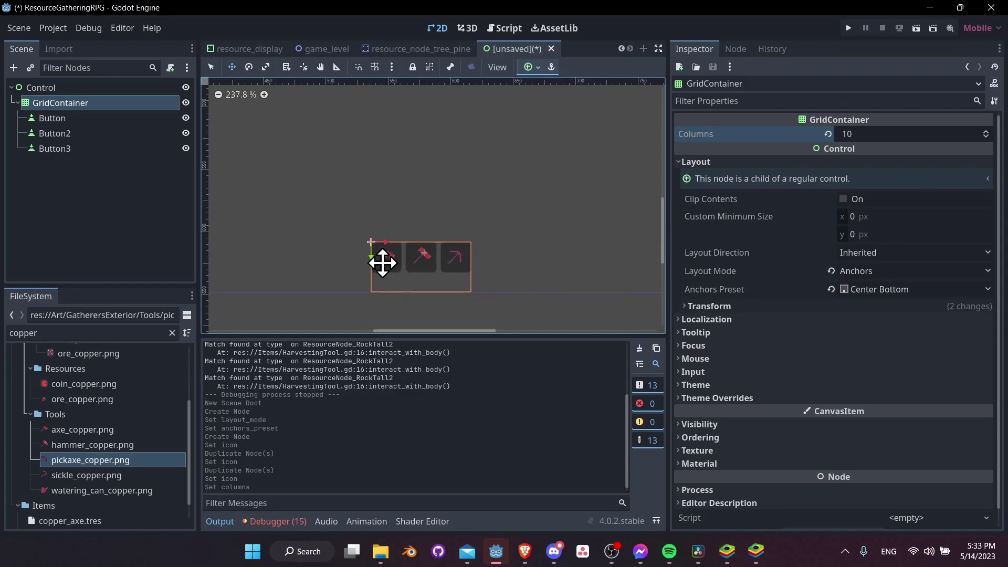
- Undo the accidental resize and set the container height to 24 px
scroll(399, 259, up, 2)
scroll(404, 257, up, 1)
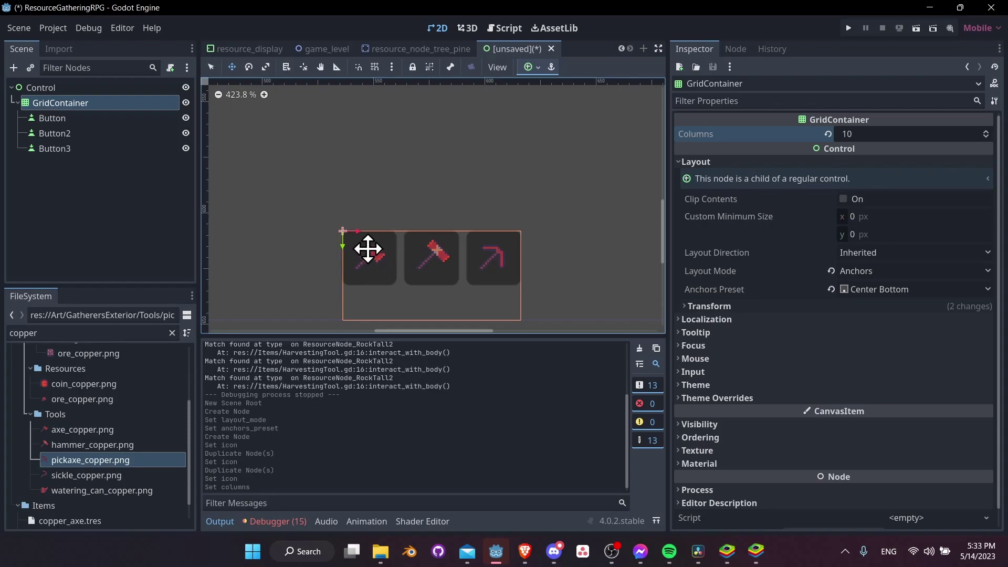
key(ctrl+z)
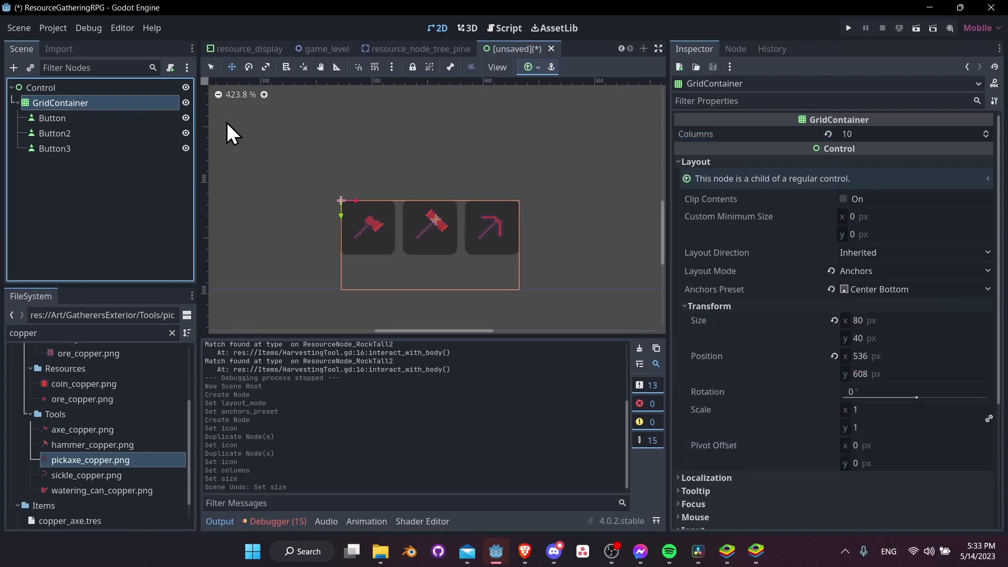
click(871, 338)
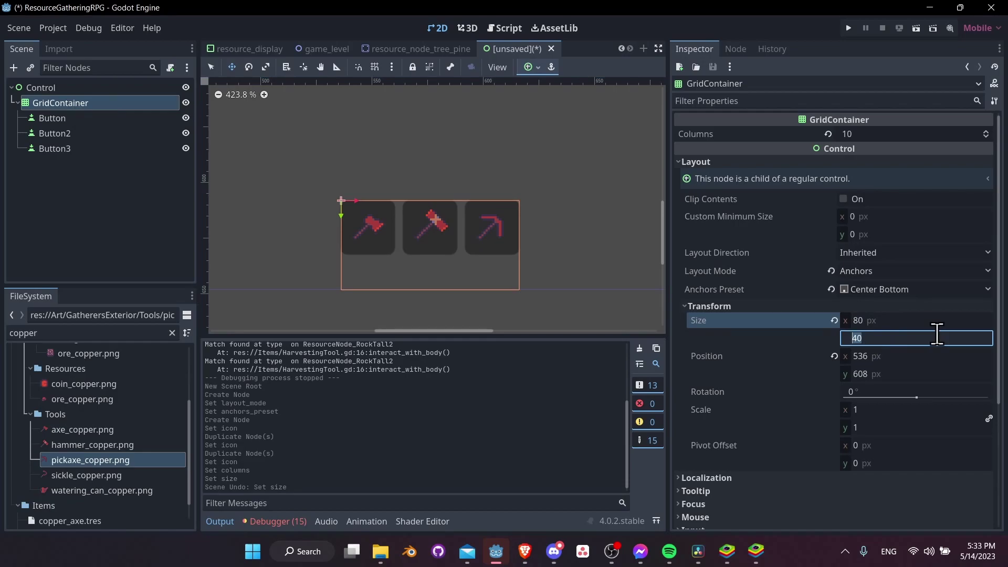
text(24)
key(Return)
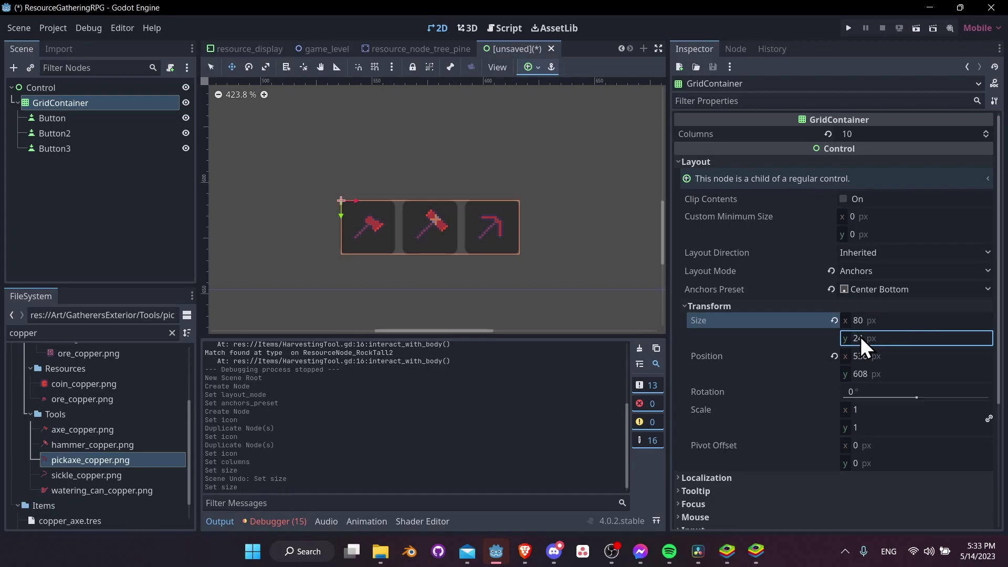
- Keep the Center Bottom anchor preset and drag the hotbar down to y 624
click(868, 289)
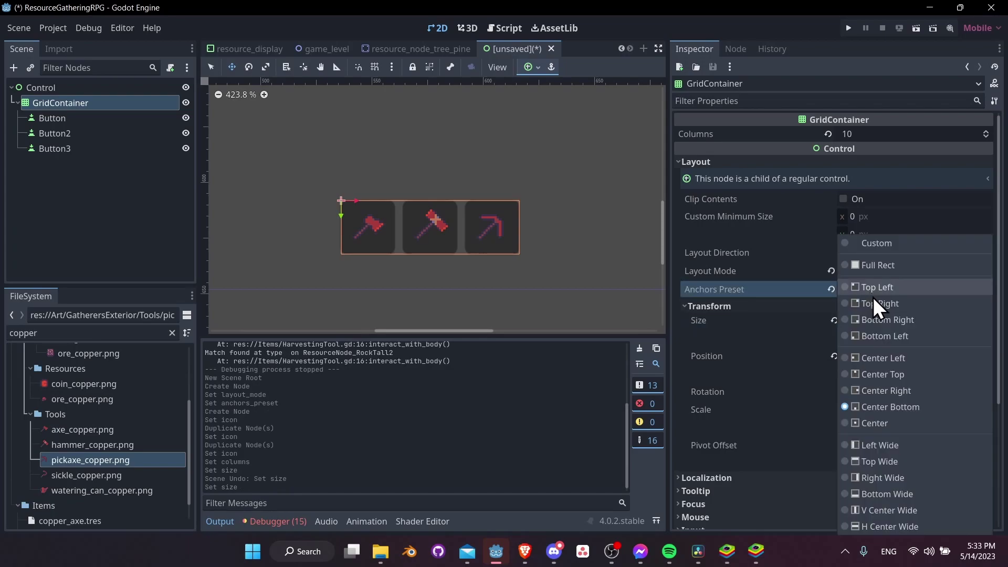
click(886, 407)
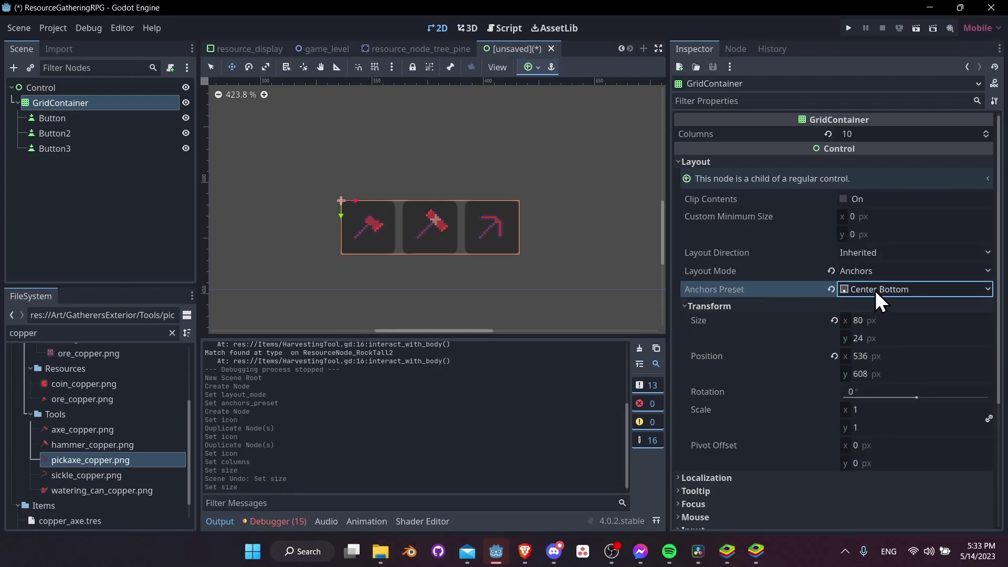
drag(432, 218, 436, 256)
scroll(454, 180, down, 1)
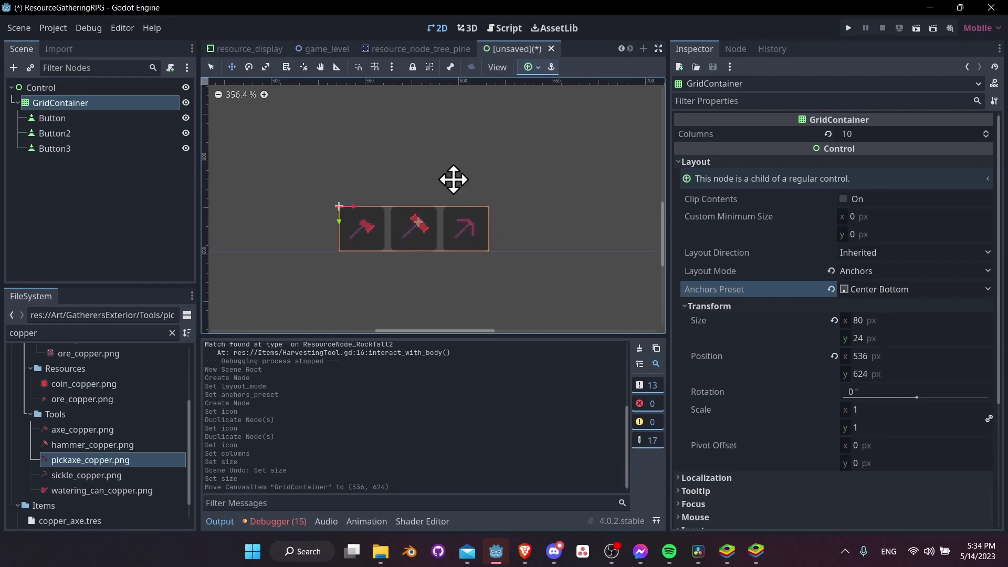
scroll(454, 182, down, 1)
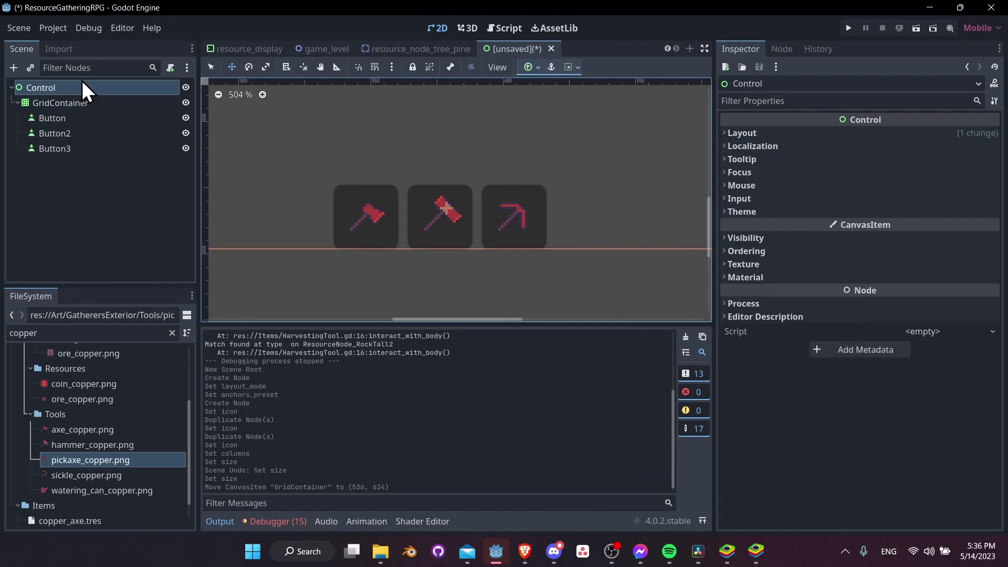
- Rename the root node to Hotbar and save it as hotbar.tscn in the UI folder
double_click(83, 86)
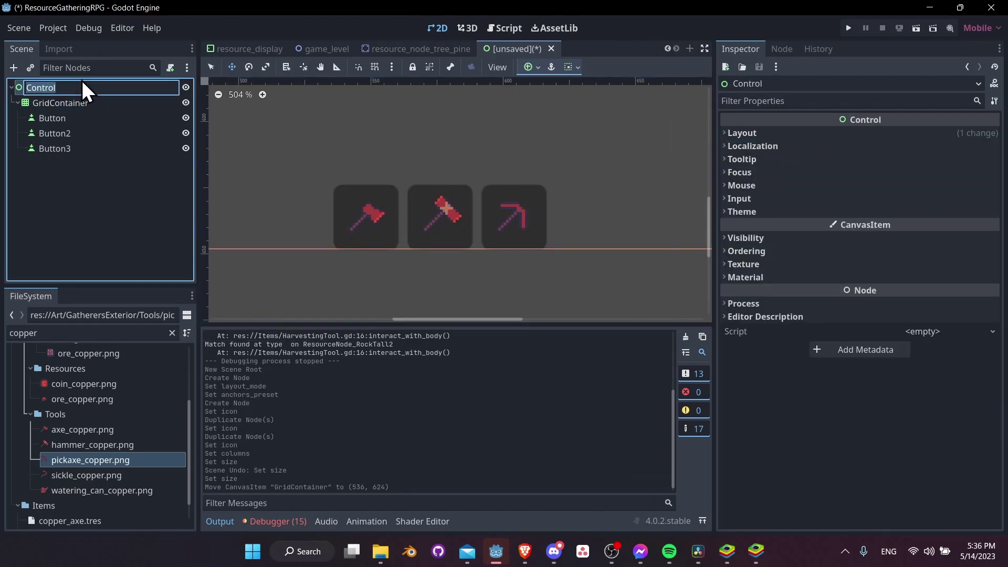
text(Hotbar)
key(Return)
key(ctrl+s)
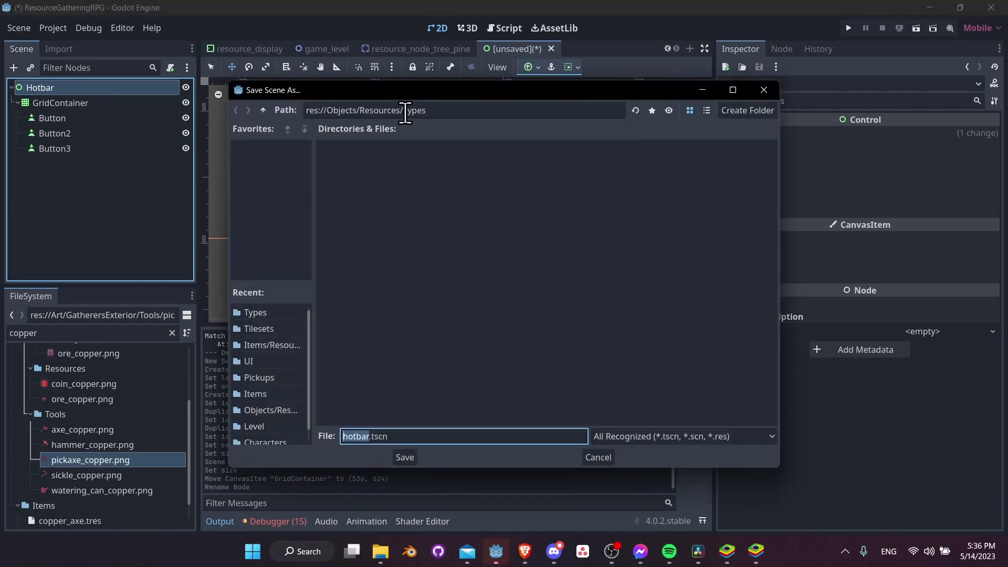
click(263, 109)
click(263, 109)
click(263, 110)
click(682, 167)
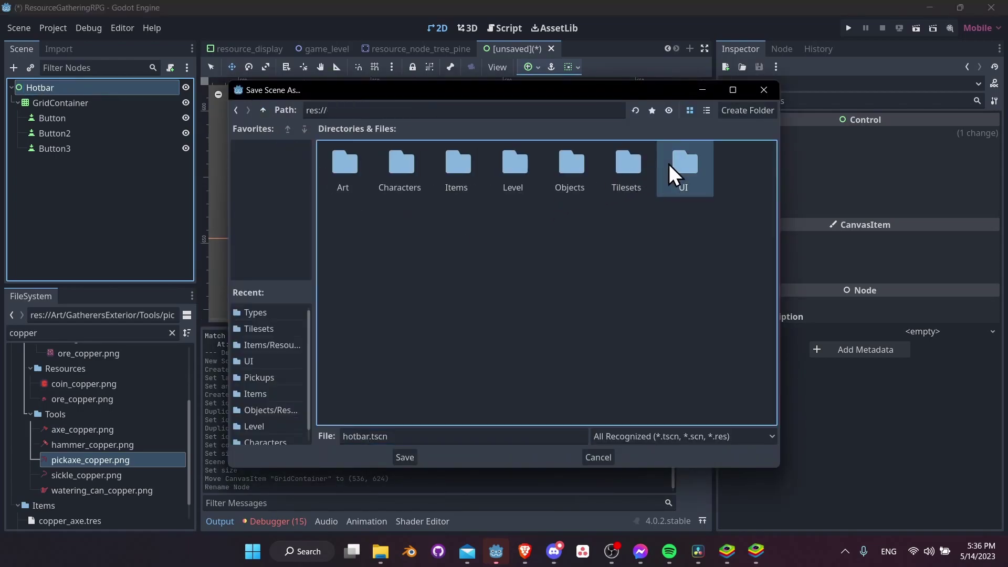
key(Return)
- Attach a new default hotbar.gd script to Hotbar and save the scene
right_click(162, 86)
click(169, 68)
click(169, 68)
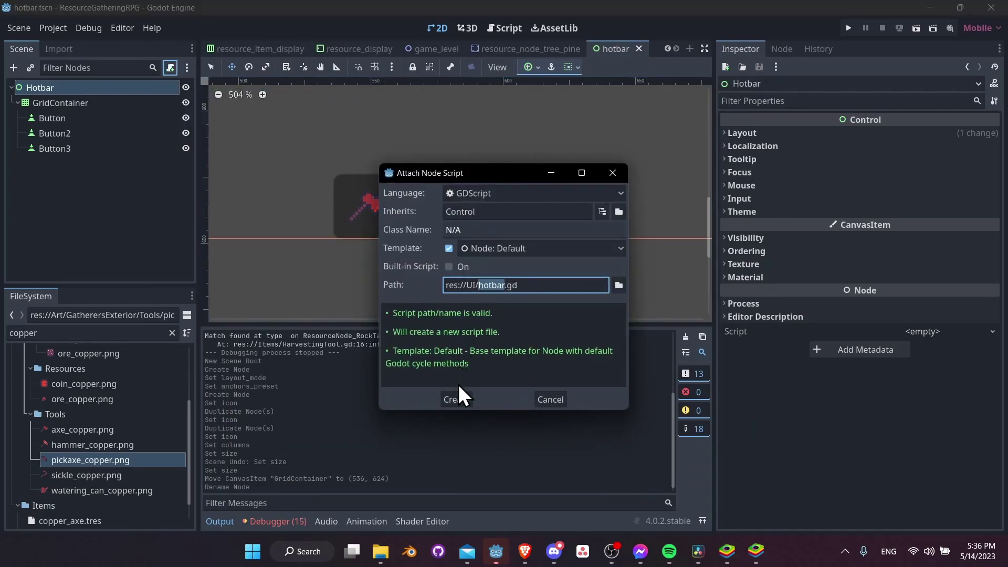
click(455, 399)
key(ctrl+s)
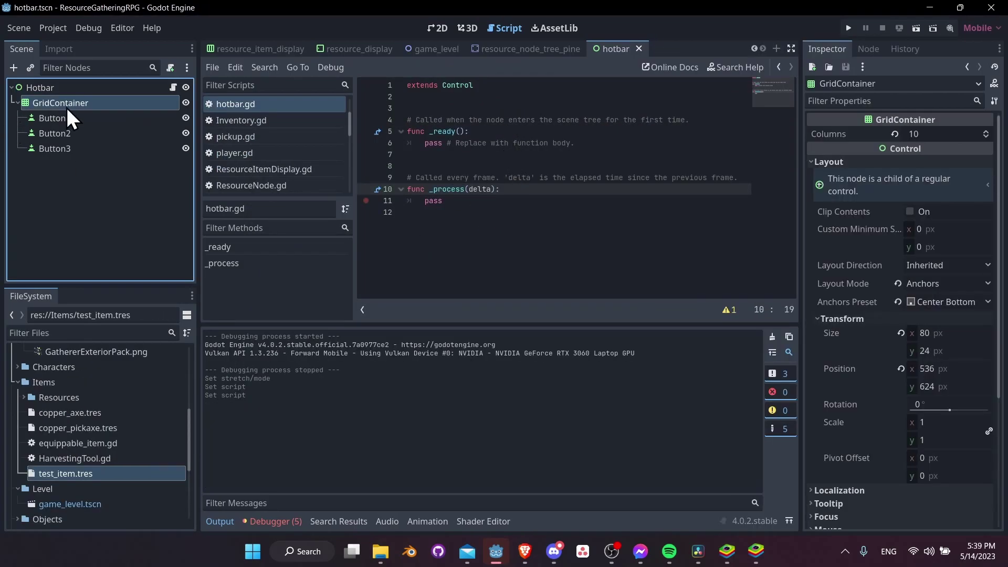
click(74, 118)
click(437, 29)
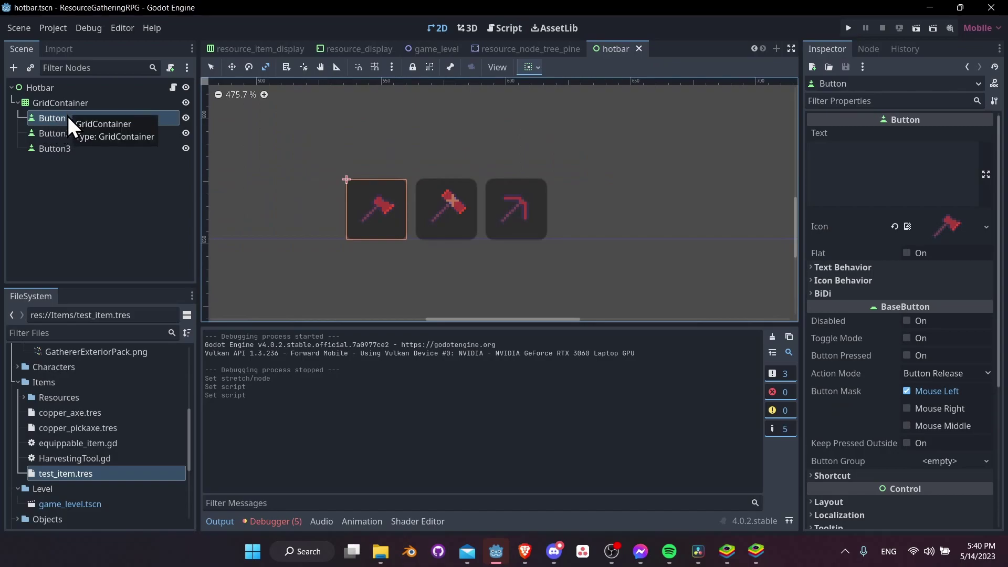
- Rename Button, Button2 and Button3 to ItemButton, ItemButton2 and ItemButton3
double_click(67, 117)
text(ItemButton)
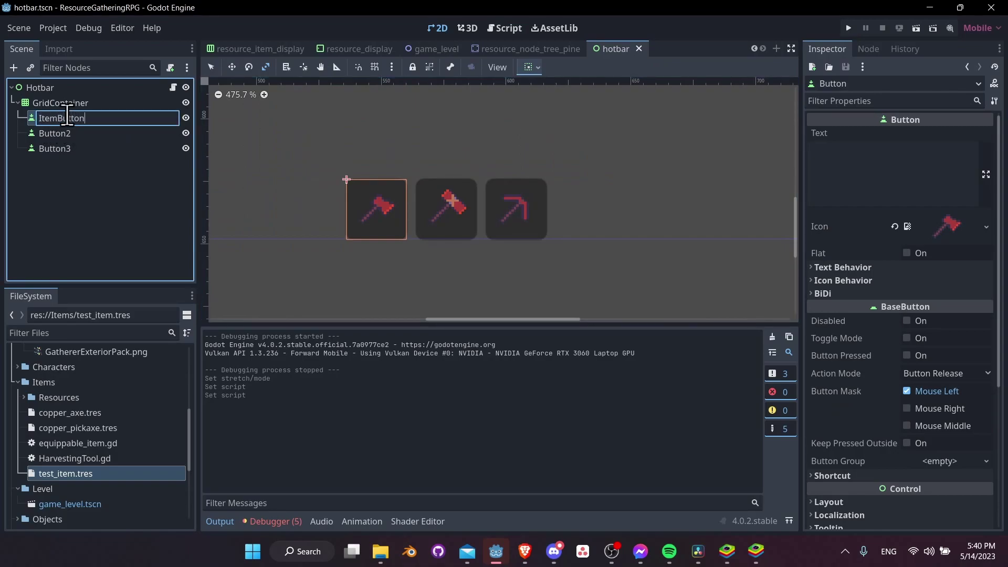
key(Return)
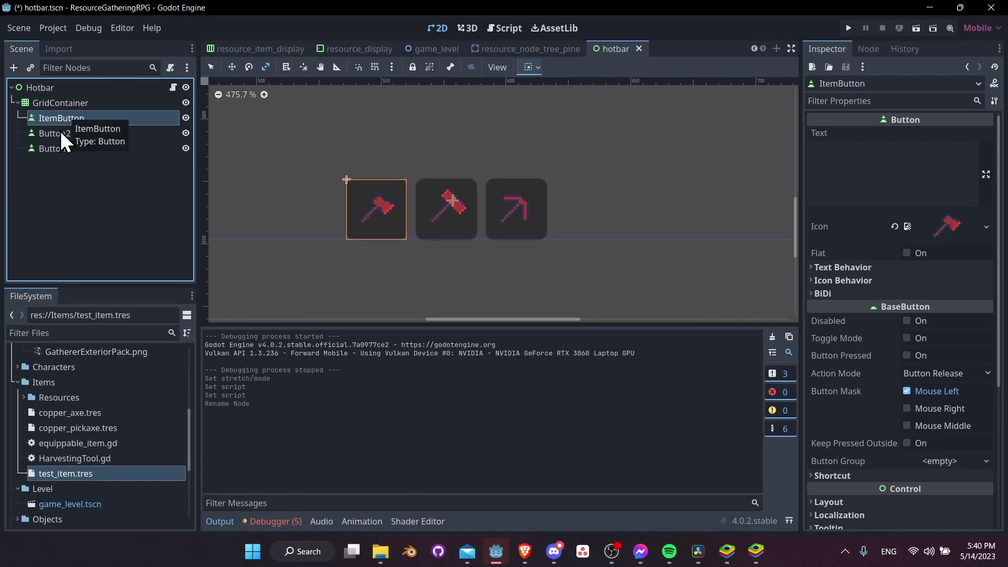
double_click(67, 132)
key(Home)
text(Item)
key(Return)
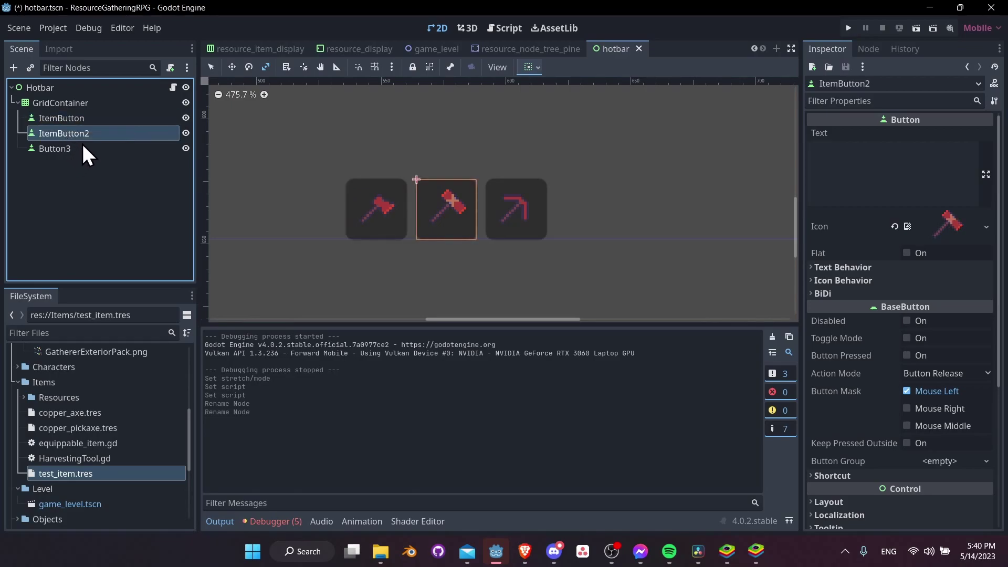
double_click(83, 144)
key(Home)
text(Item)
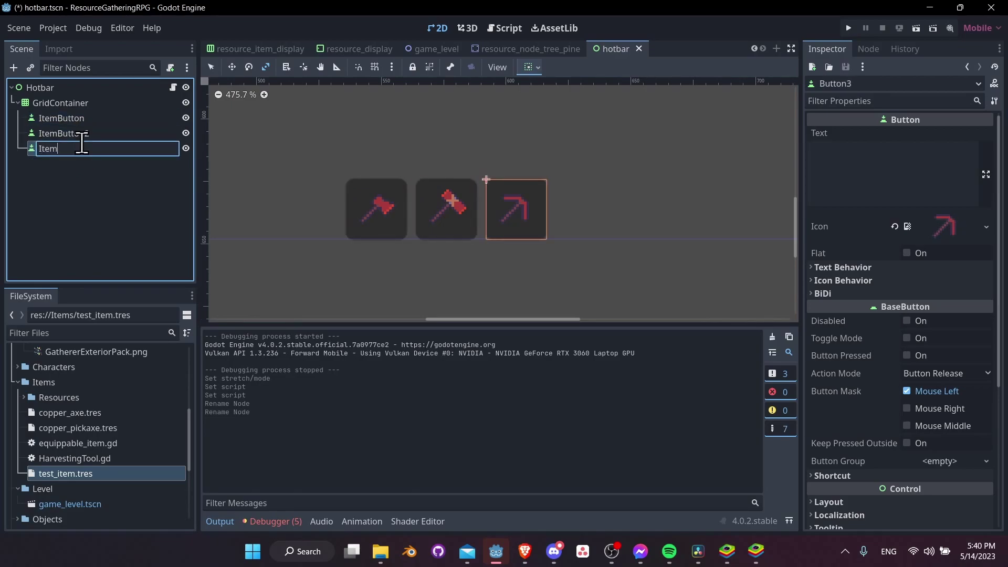
key(Return)
click(78, 116)
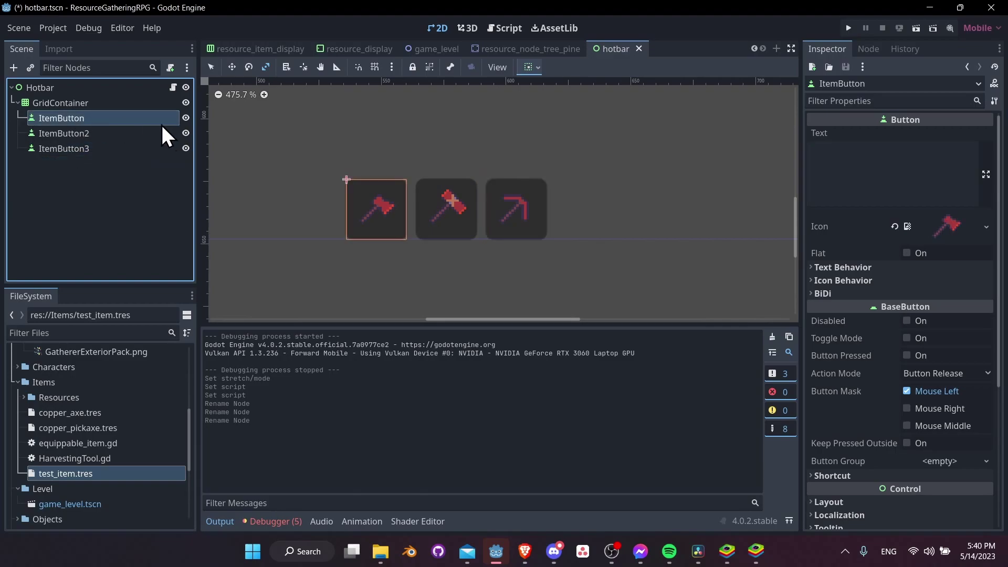
- Attach a new ItemButton.gd script to the ItemButton node
right_click(126, 117)
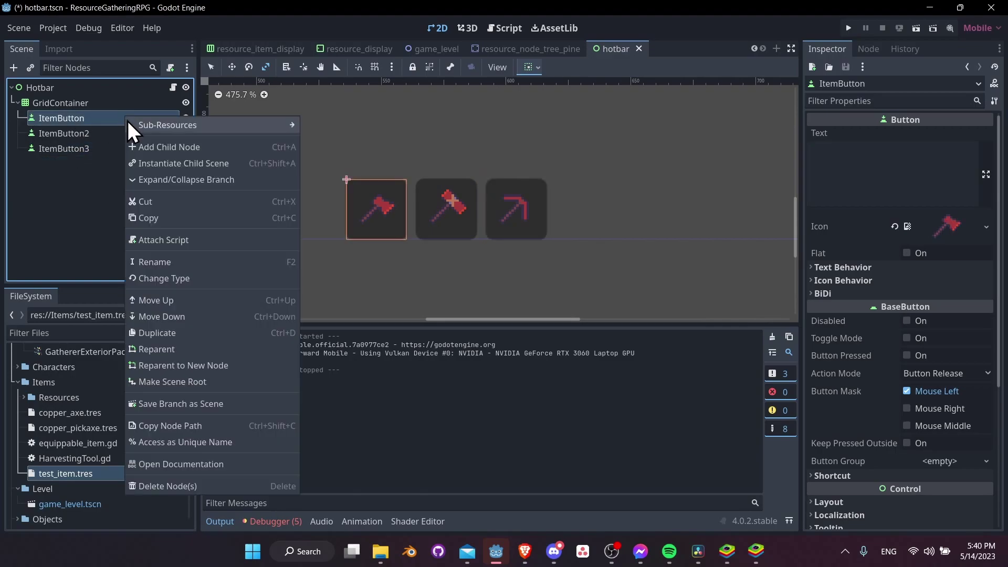
click(198, 241)
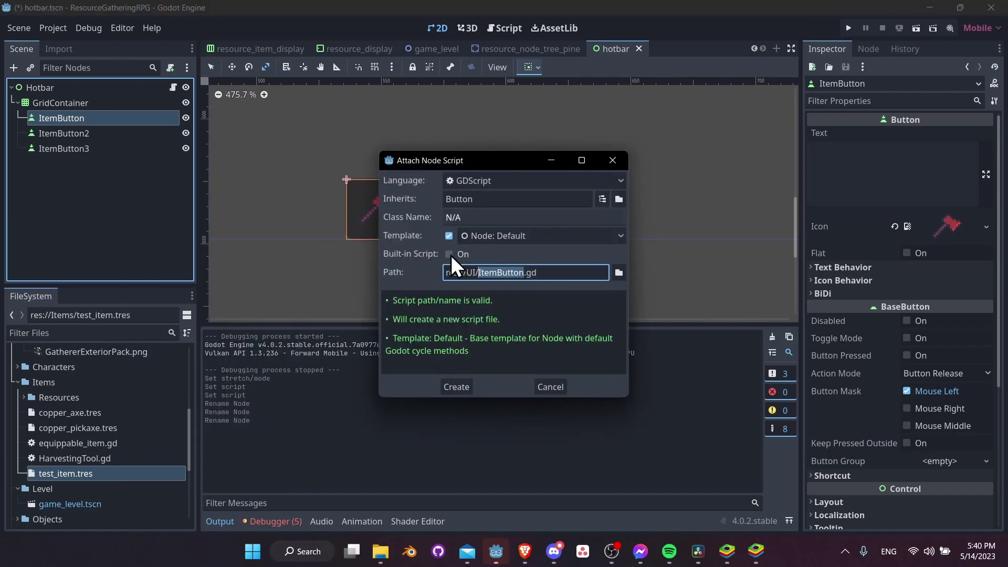
click(456, 386)
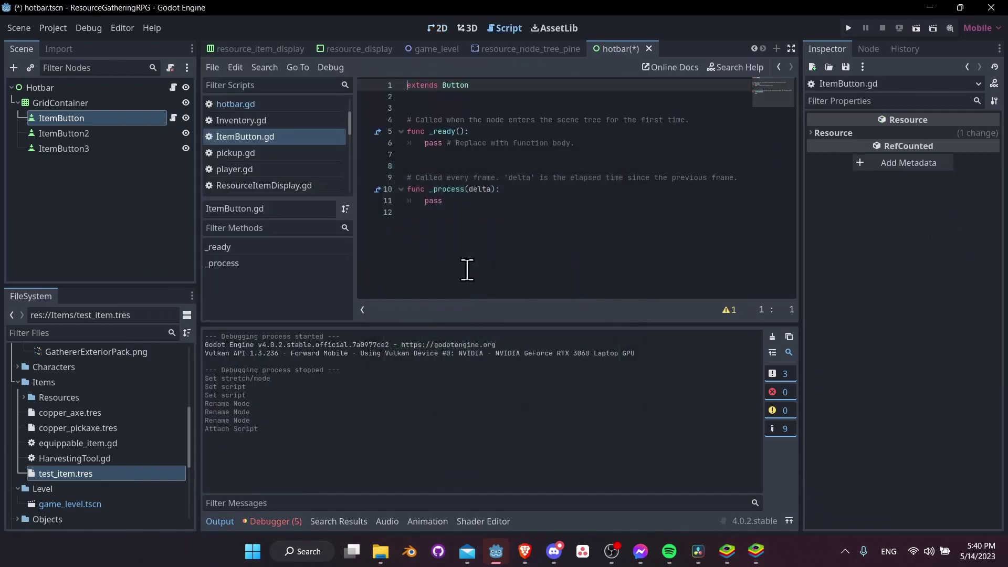
click(516, 96)
key(Return)
text(@export)
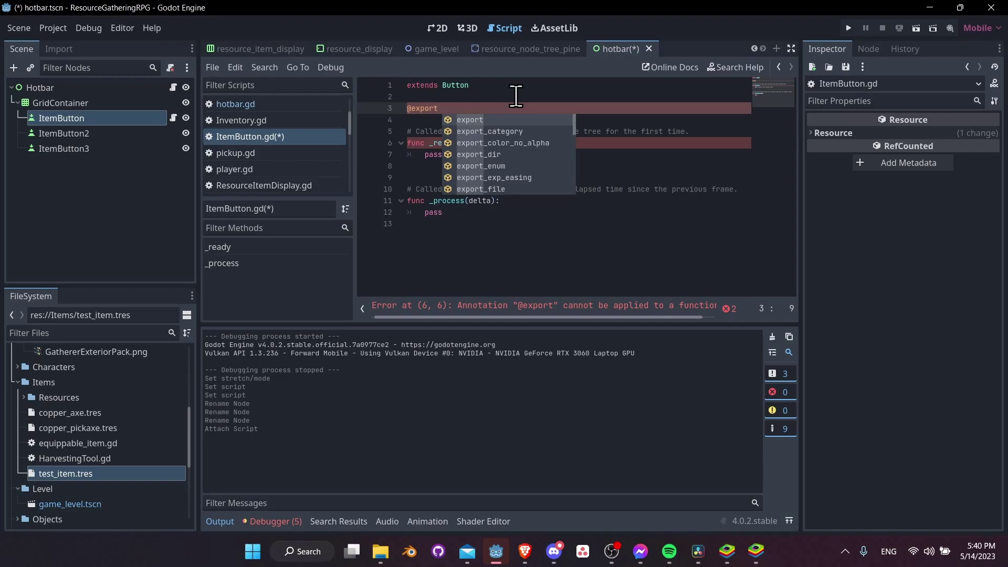
text(var )
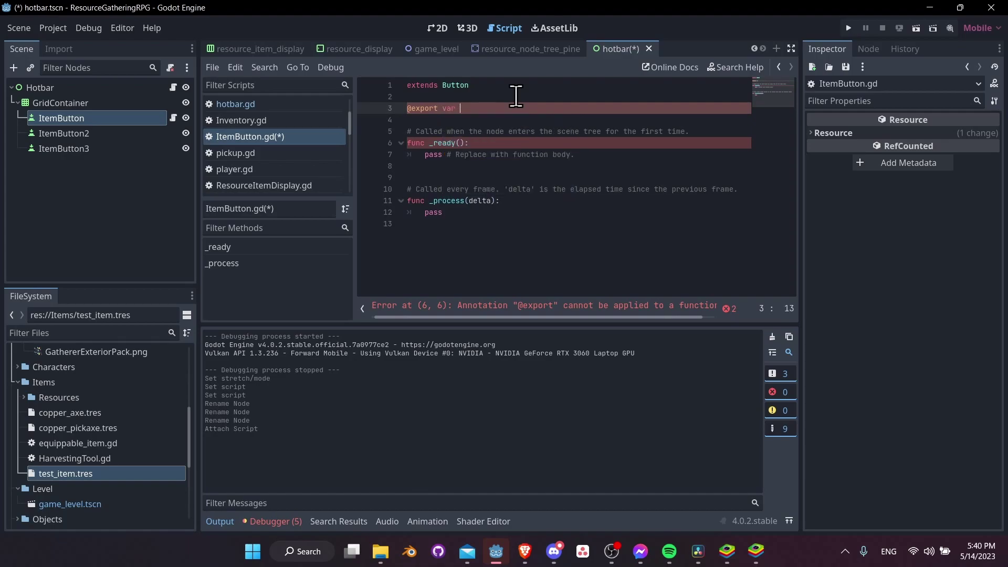
text(item :)
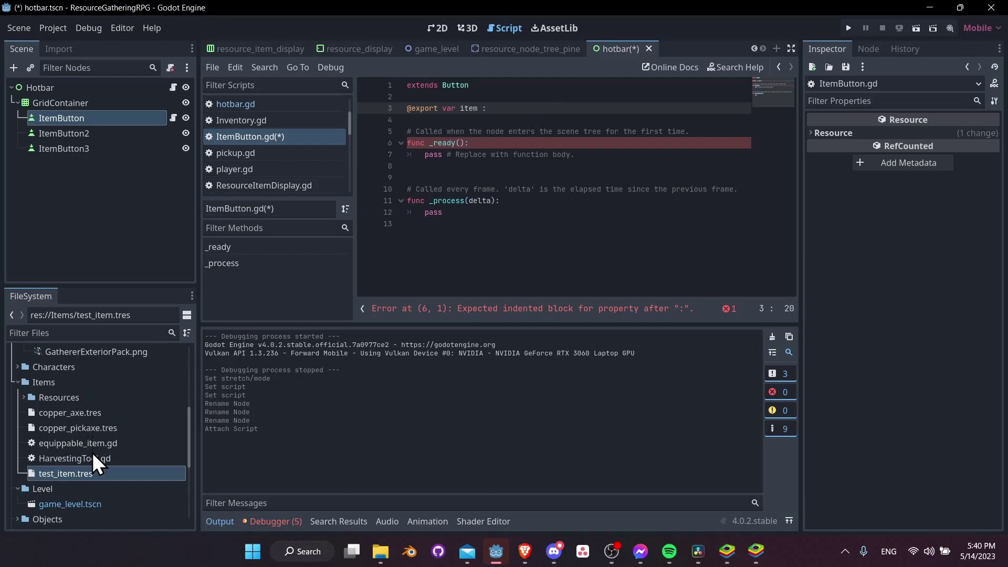
double_click(121, 441)
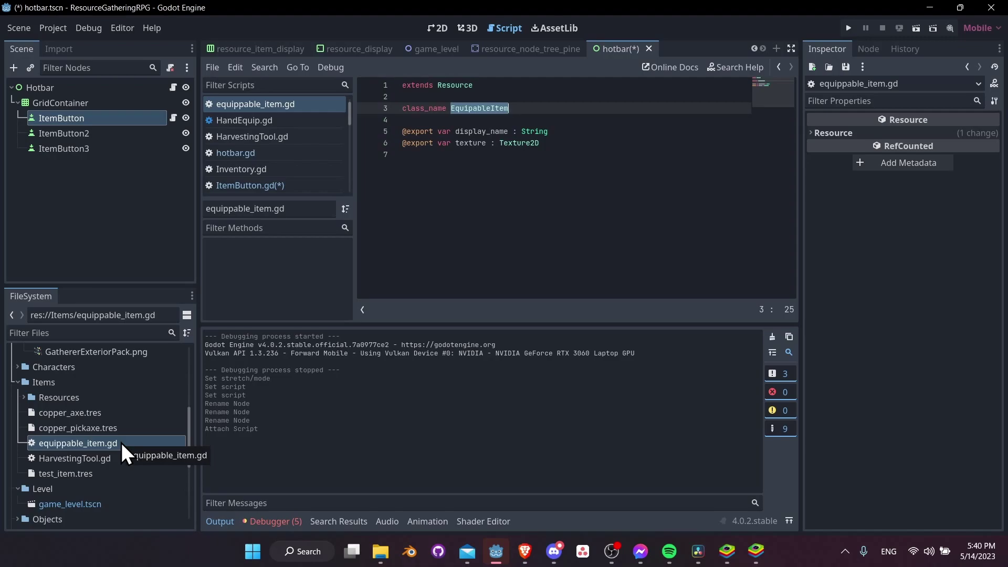
- Create a new script named item, inheriting Resource, in the Resources folder
click(580, 157)
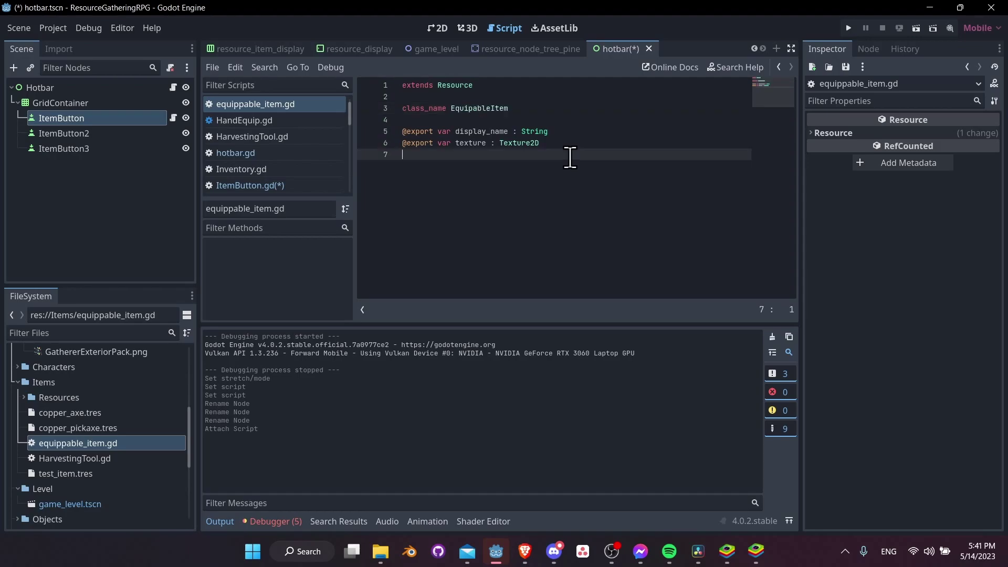
right_click(65, 396)
mouse_move(139, 509)
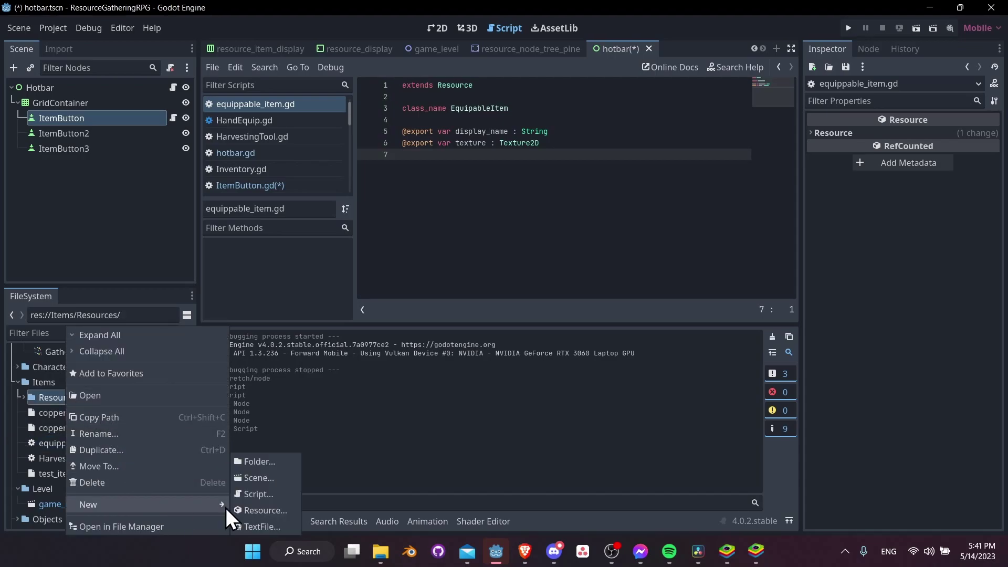
click(260, 494)
double_click(499, 207)
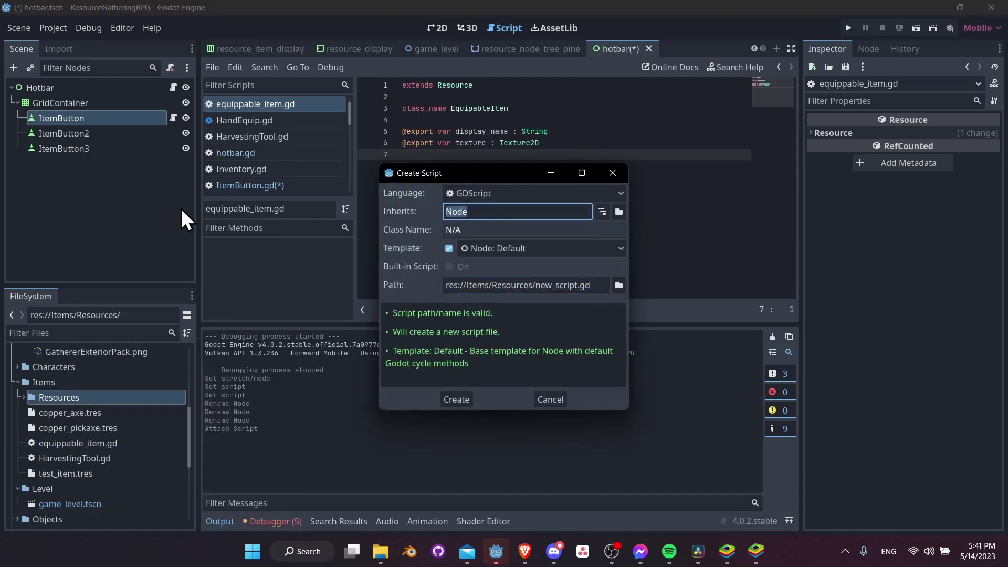
text(Resource)
double_click(557, 285)
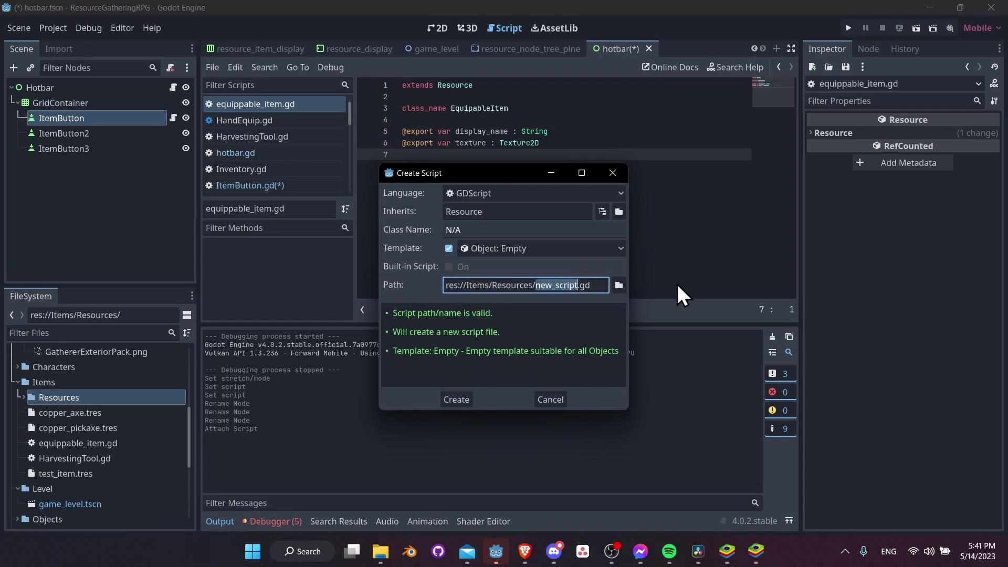
text(item)
key(Return)
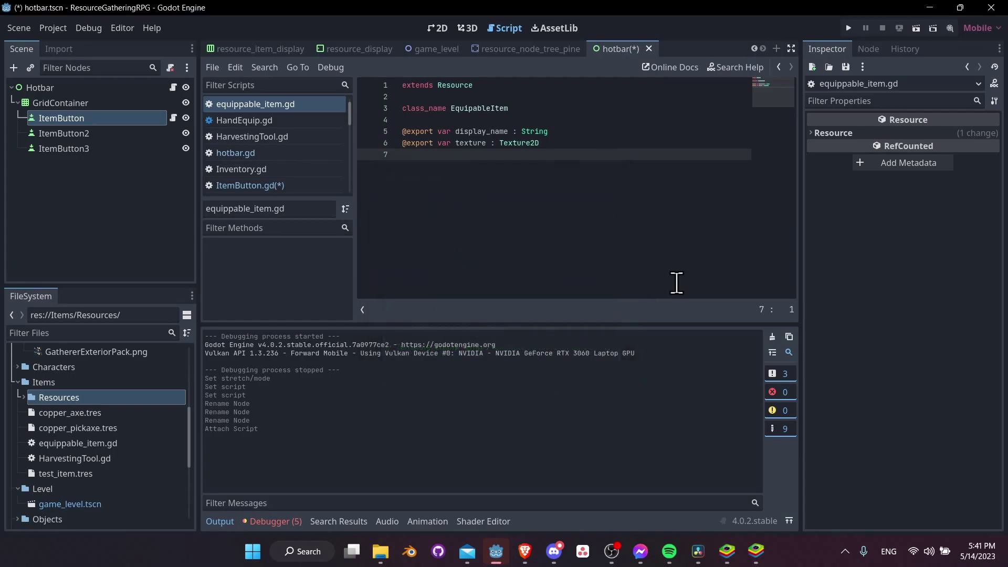
- Move item.gd into Items, make equippable_item.gd extend Item, and grab its export lines
drag(74, 392, 97, 374)
click(25, 393)
click(504, 105)
key(ctrl+s)
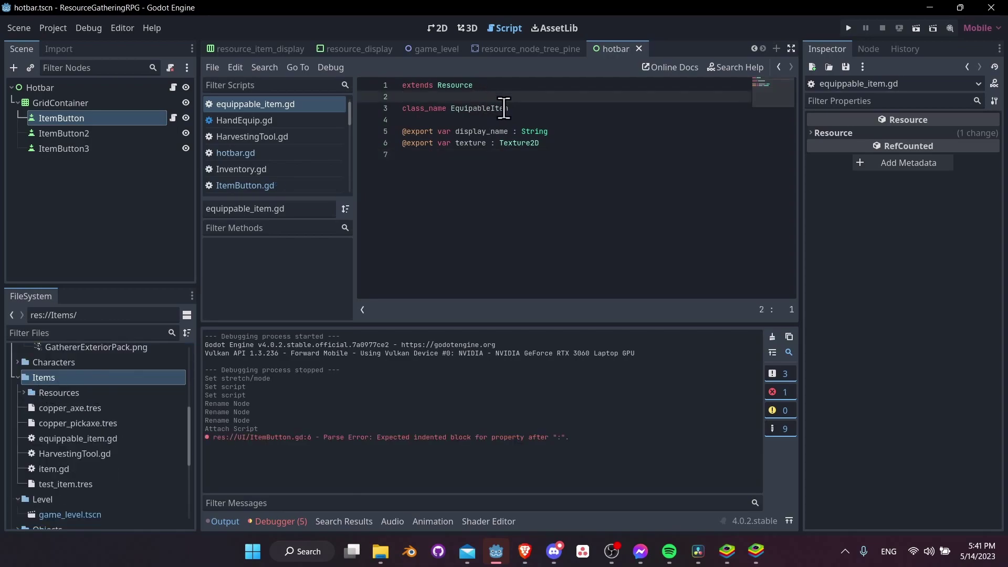
click(431, 87)
double_click(449, 85)
text(Item)
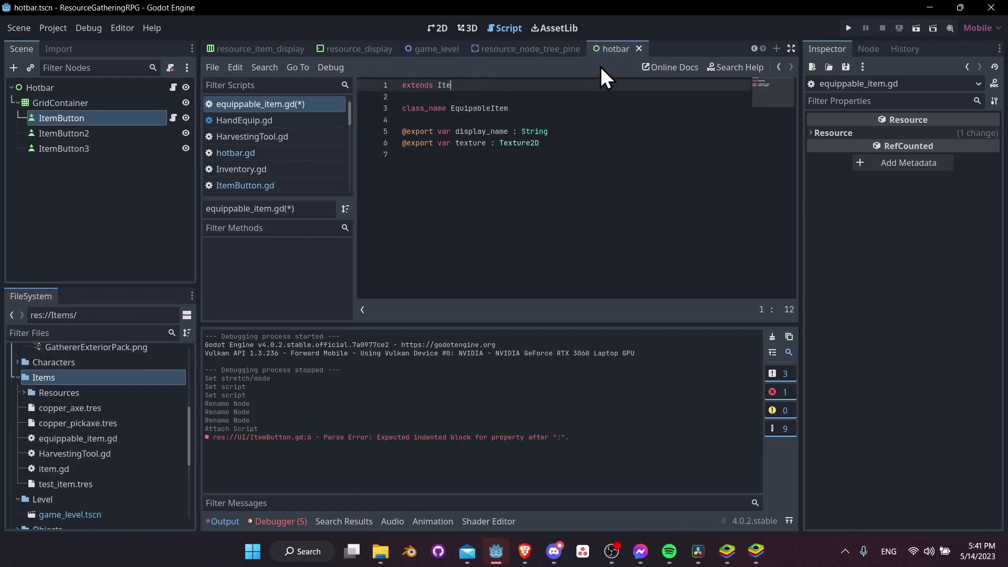
key(ctrl+s)
click(562, 147)
drag(566, 144, 396, 136)
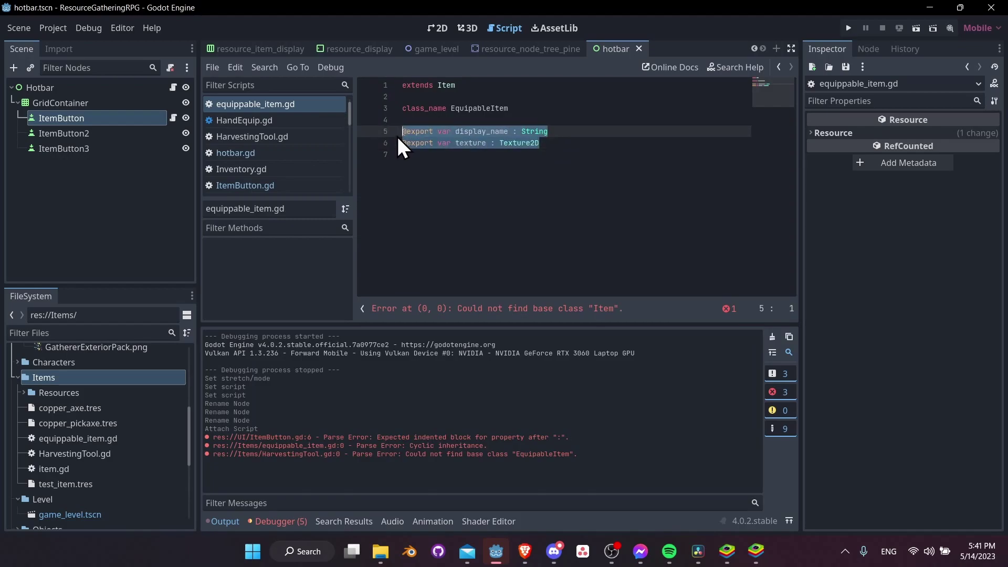
- Add 'class_name Item' and the display_name and texture exports to item.gd, then save
double_click(97, 468)
click(468, 175)
text(class)
key(BackSpace)
text(_name Item)
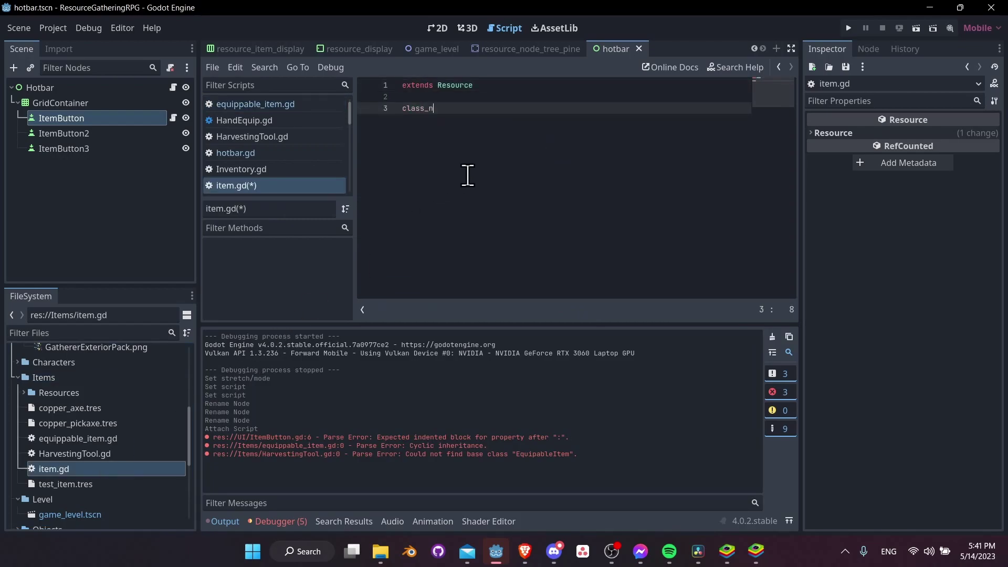
key(Return)
key(Return)
text(@export var display_name : String @export var texture : Texture2D)
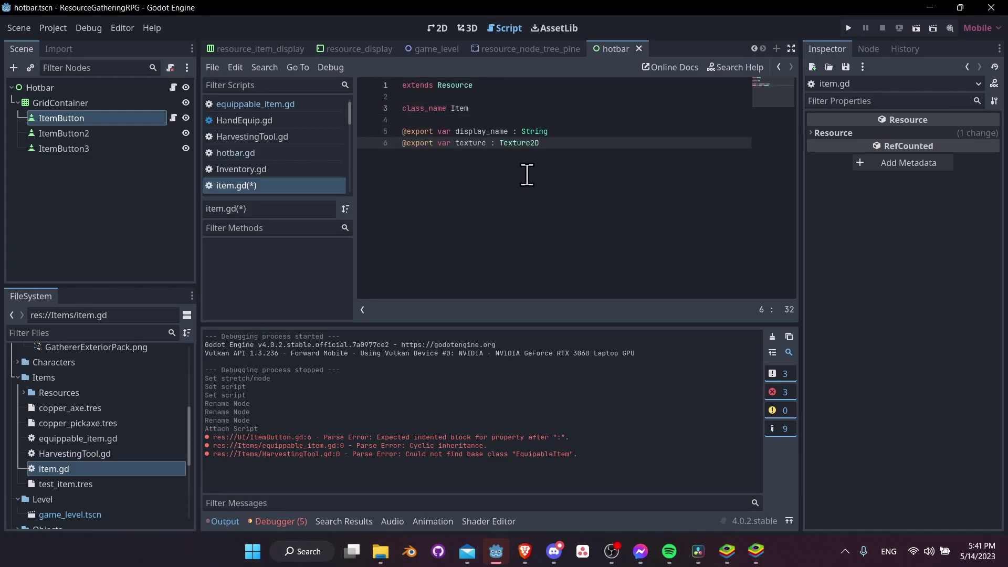
drag(557, 146, 401, 131)
click(585, 155)
key(ctrl+s)
- Cut the duplicated display_name and texture exports out of equippable_item.gd
double_click(92, 440)
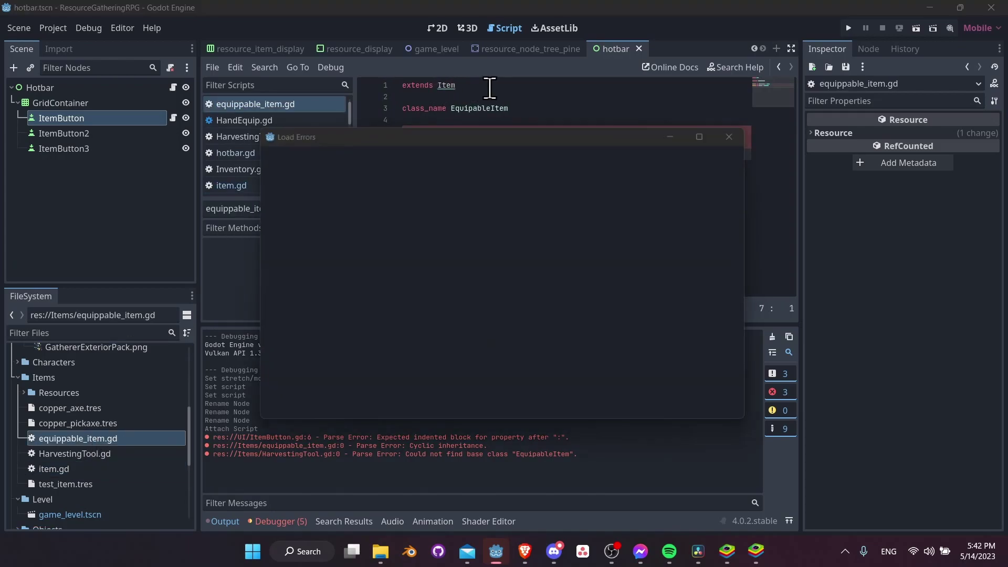
drag(551, 146, 569, 112)
key(ctrl+x)
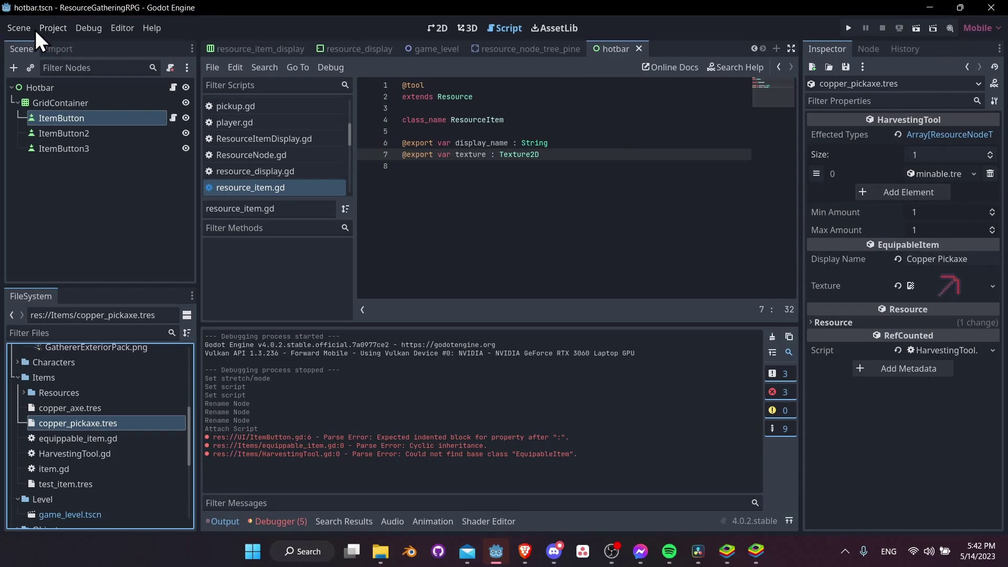
- Reload the current project from the Project menu
click(20, 29)
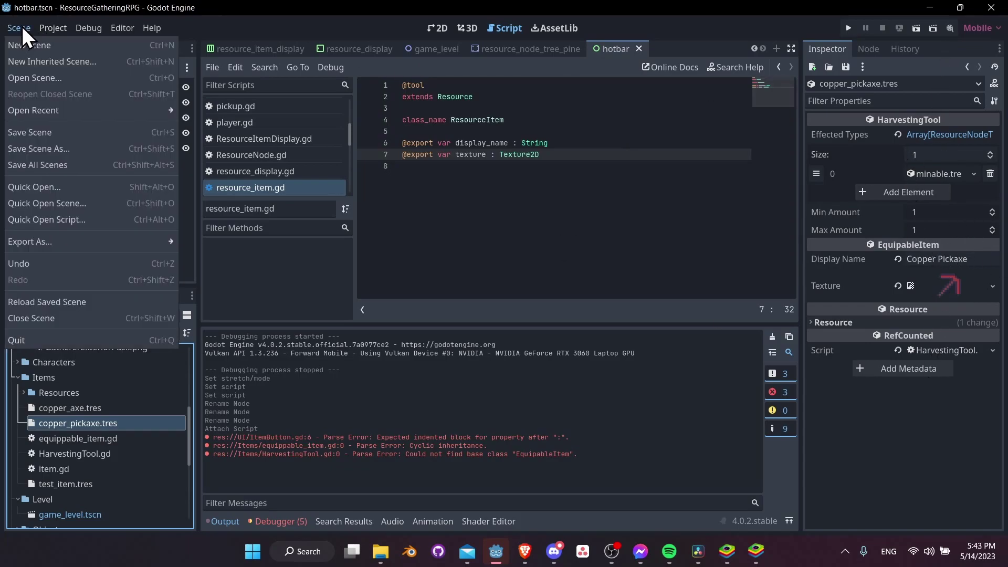
mouse_move(52, 22)
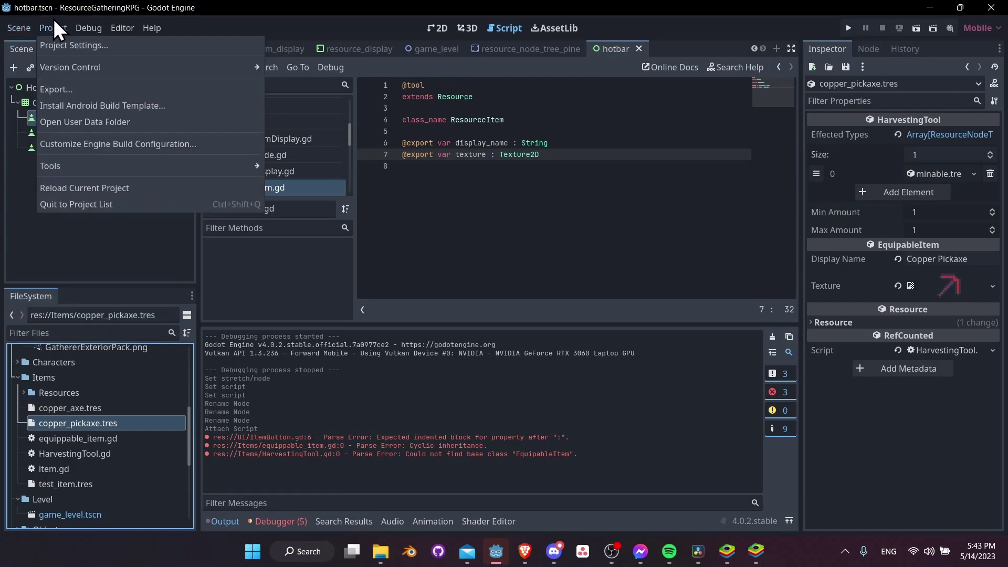
click(93, 193)
double_click(71, 414)
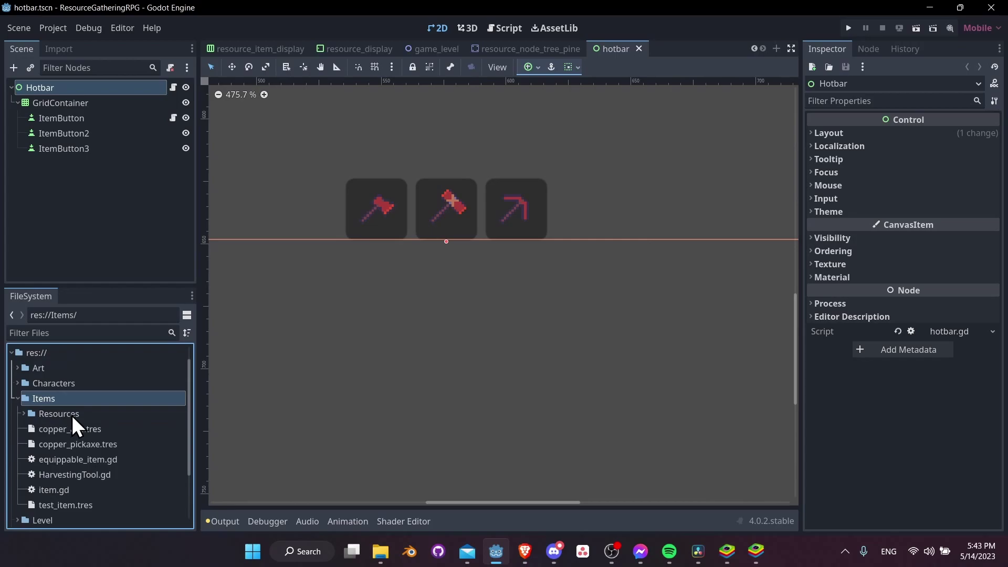
click(96, 444)
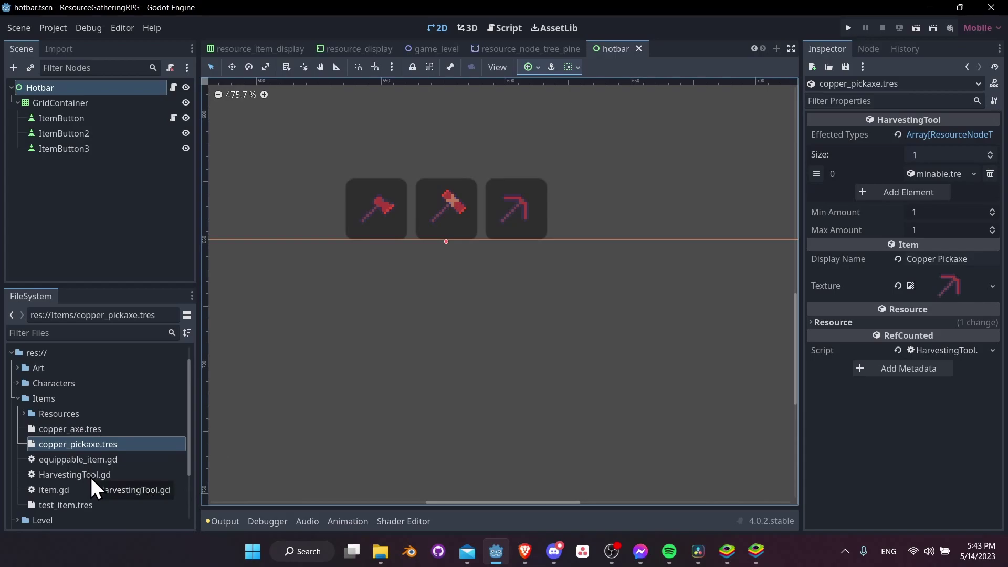
click(94, 434)
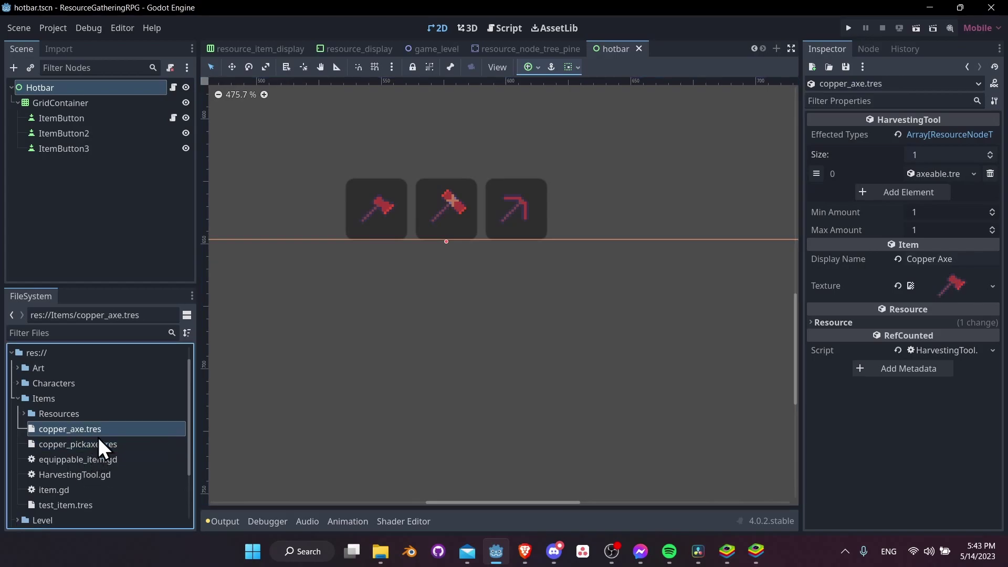
click(99, 444)
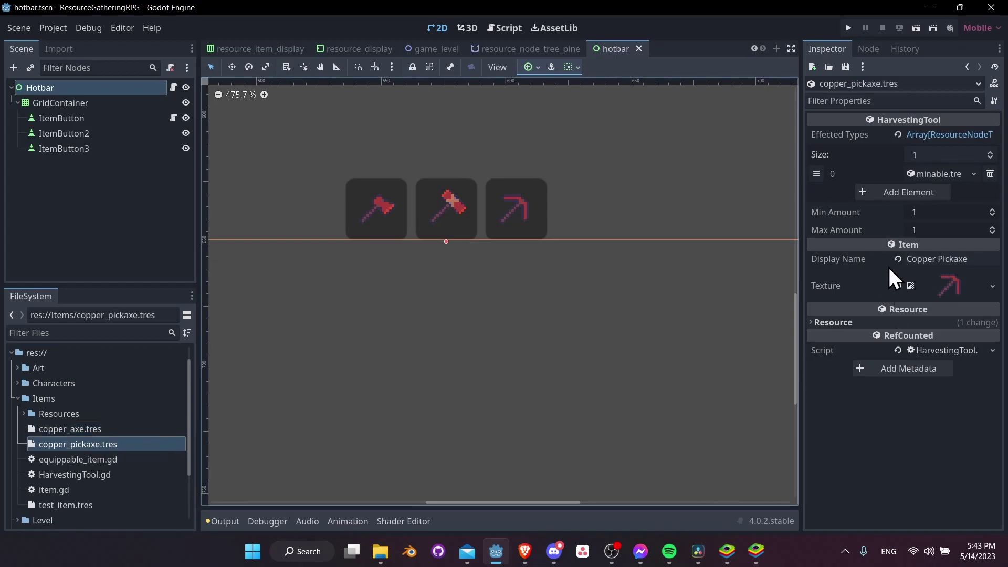
click(168, 117)
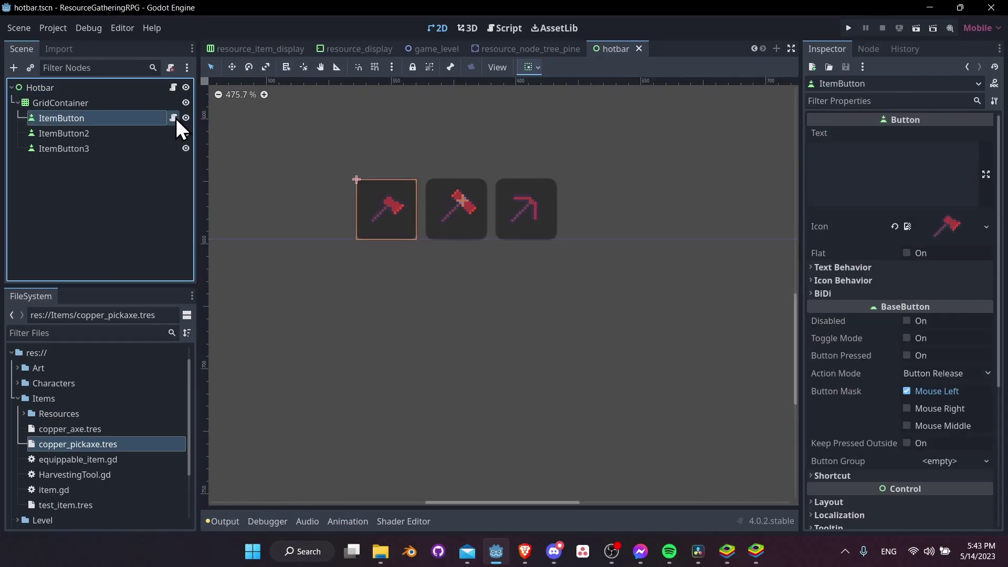
click(173, 117)
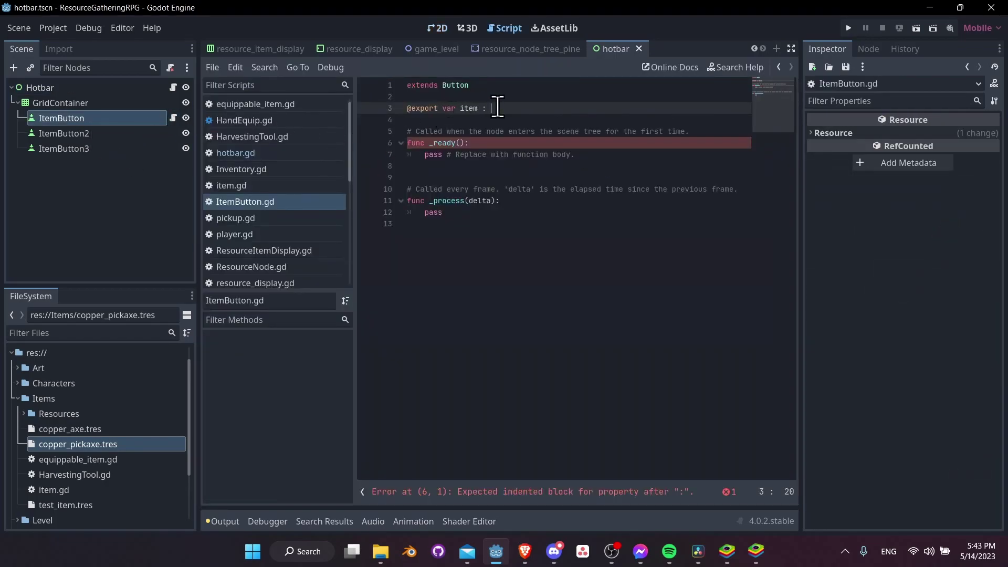
text(Item)
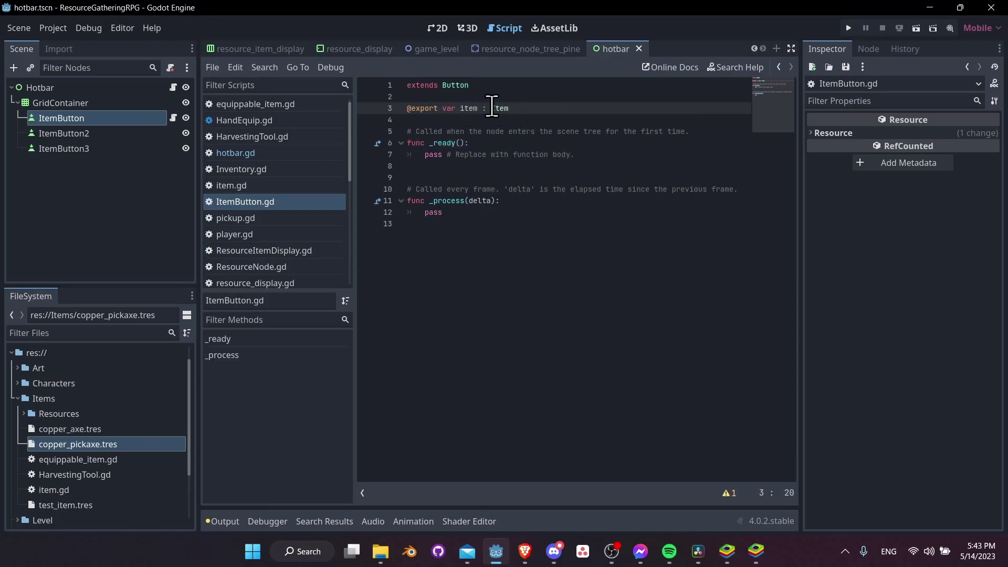
drag(491, 107, 526, 107)
click(525, 108)
drag(465, 215, 540, 108)
key(BackSpace)
key(ctrl+s)
click(169, 127)
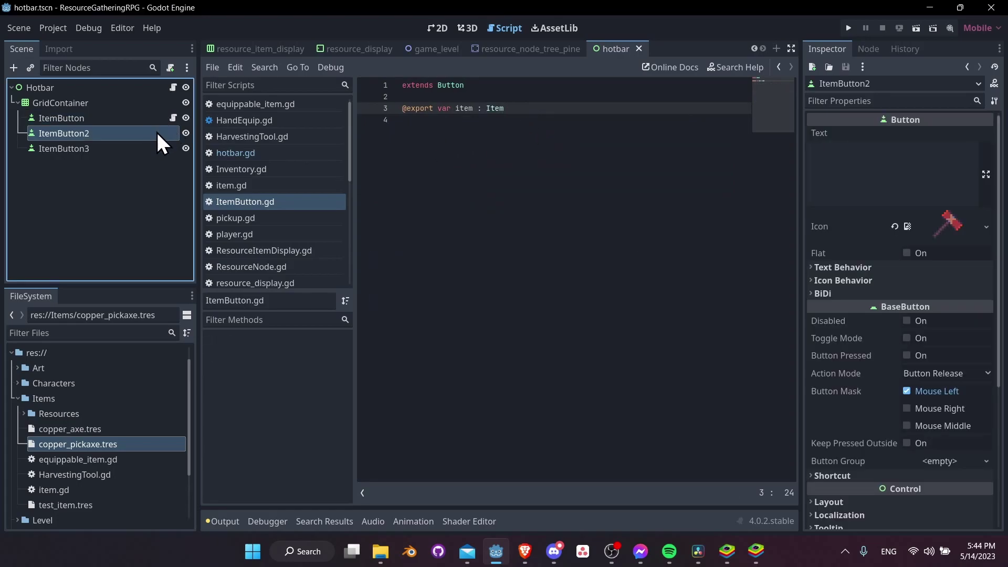
click(153, 118)
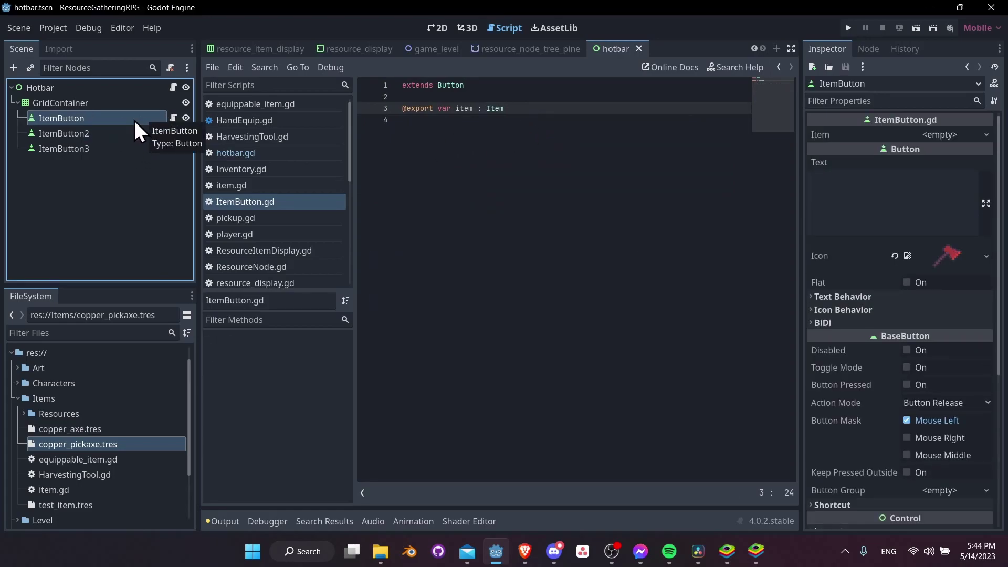
- Save the ItemButton branch as the item_button scene in the UI folder
right_click(131, 118)
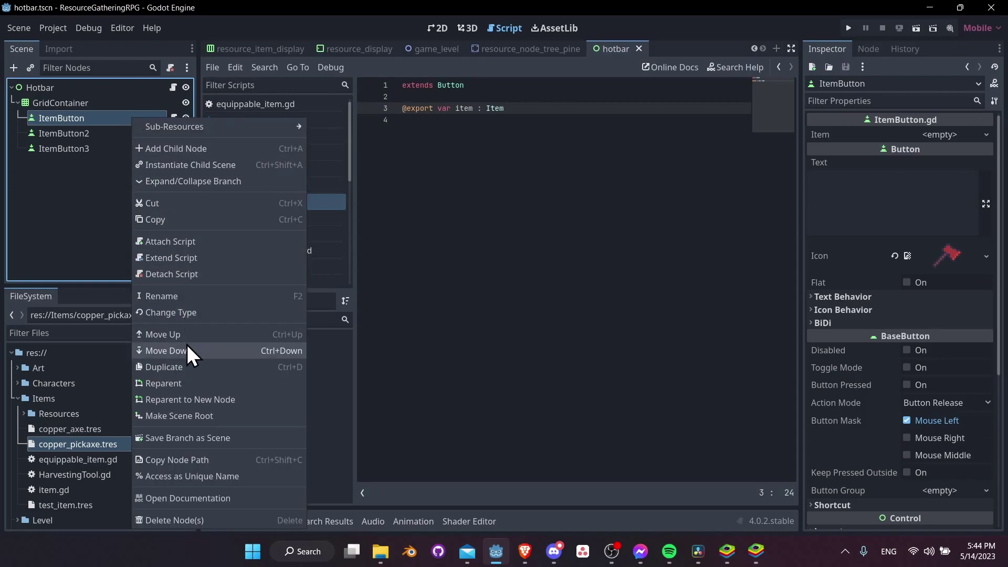
click(194, 445)
double_click(682, 171)
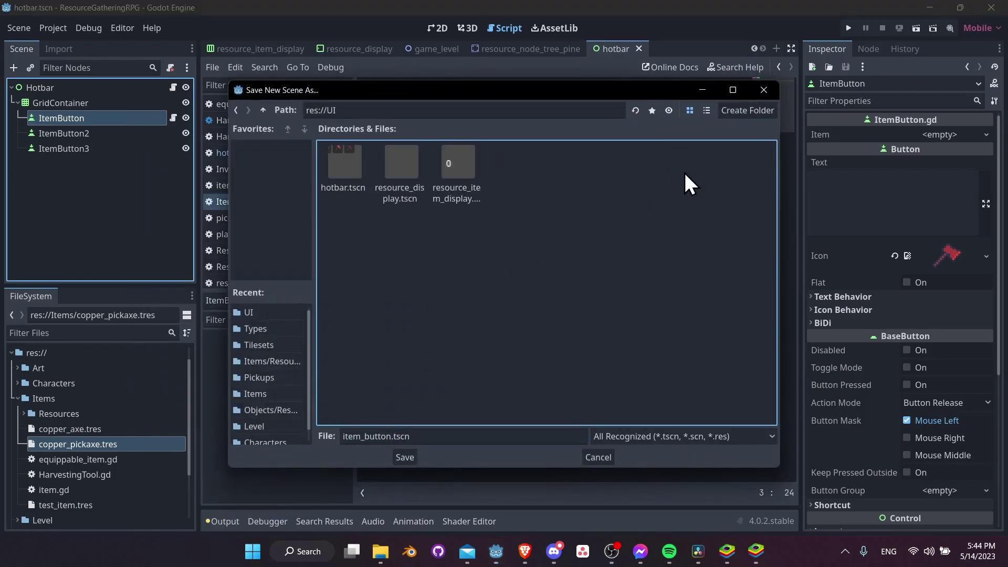
click(407, 461)
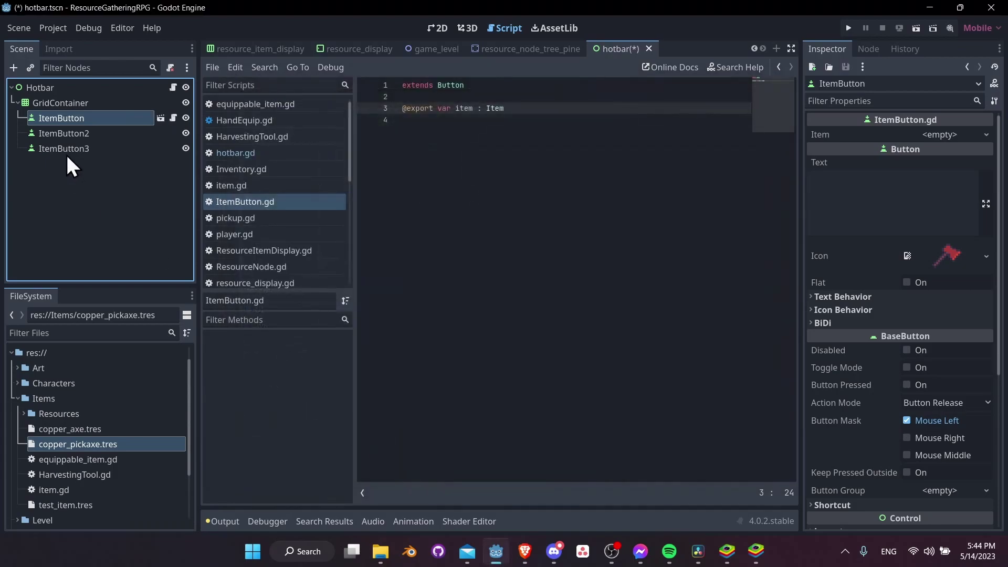
- Replace ItemButton2 and ItemButton3 with two fresh duplicates of ItemButton and expand the Art folder
click(122, 135)
shift+click(123, 149)
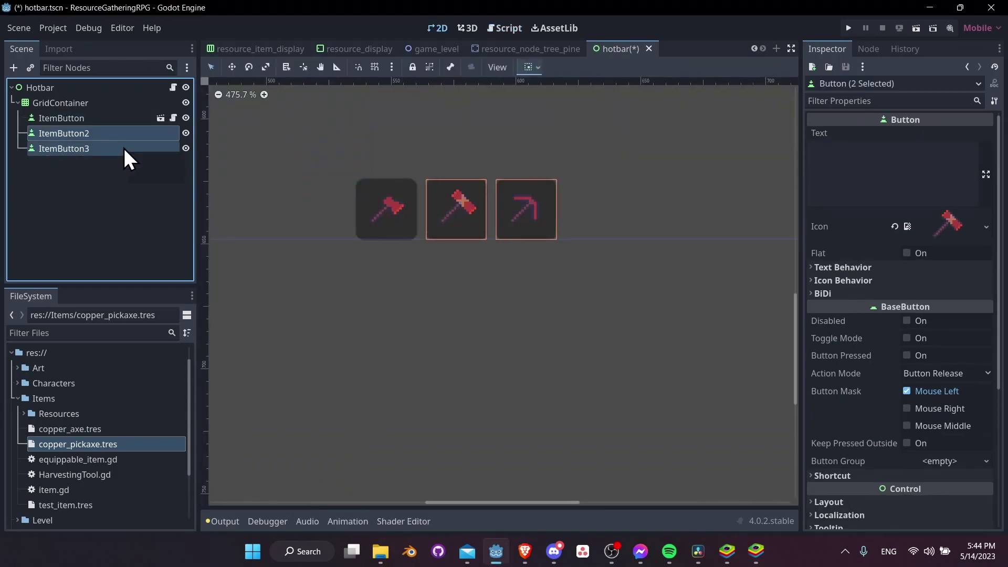
key(Delete)
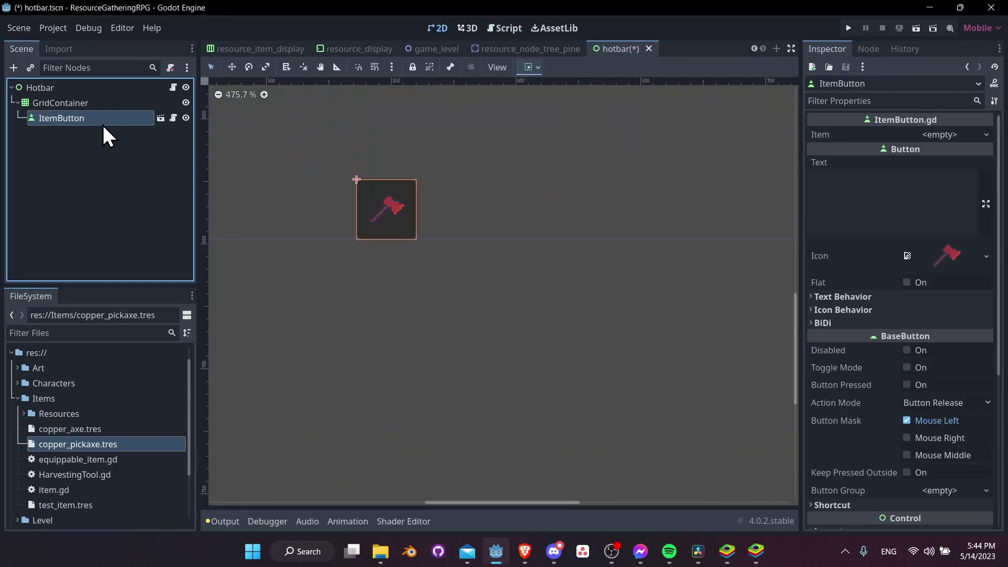
key(ctrl+d)
key(ctrl+d)
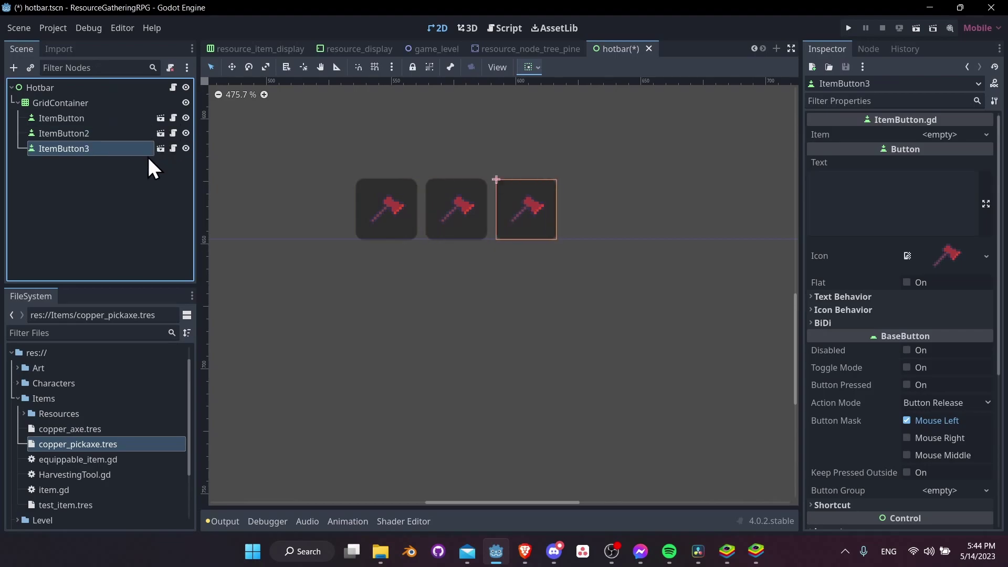
click(154, 132)
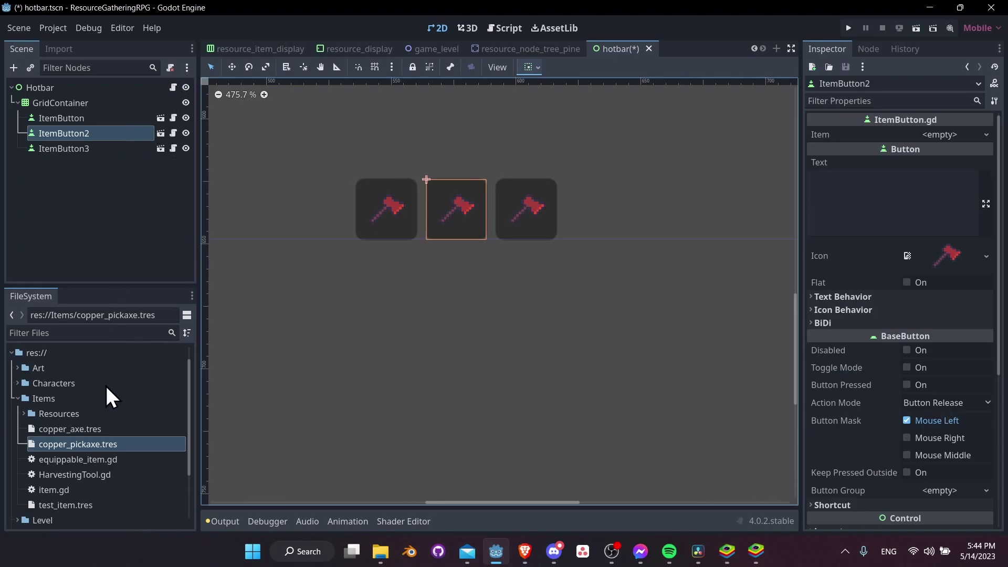
click(17, 366)
- Give ItemButton2 the hammer_copper.png icon from Art/GatherersExterior/Tools
click(25, 383)
scroll(61, 446, down, 2)
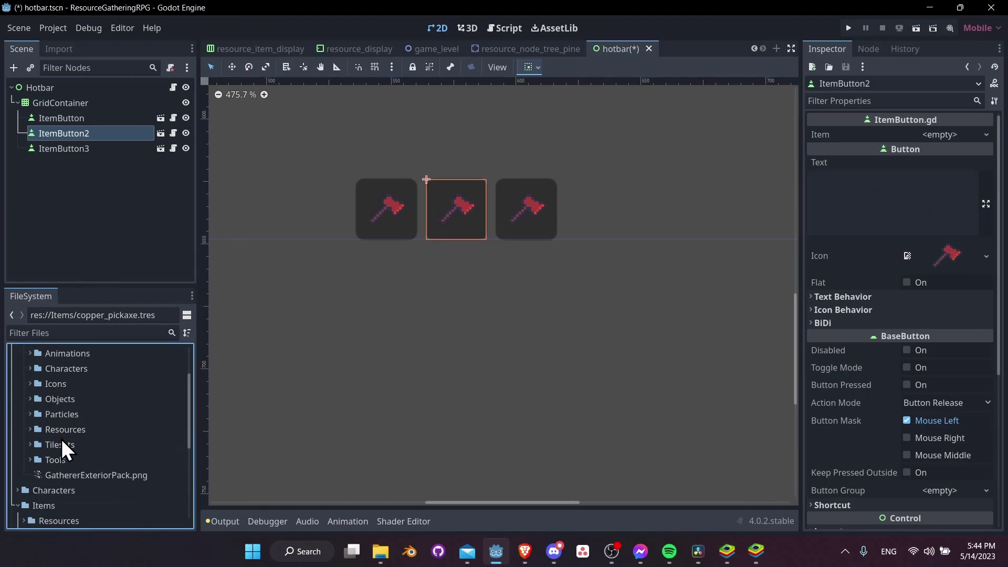
click(55, 456)
double_click(55, 455)
scroll(77, 454, down, 3)
drag(78, 455, 939, 254)
- Give ItemButton3 the pickaxe_copper.png icon and open ItemButton.gd
click(84, 150)
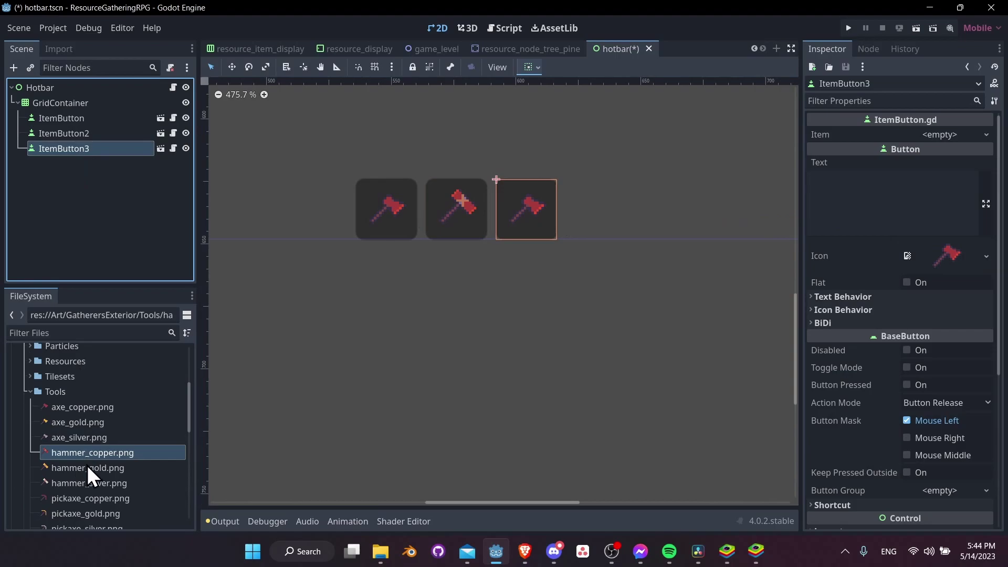
scroll(90, 477, down, 1)
drag(100, 476, 935, 272)
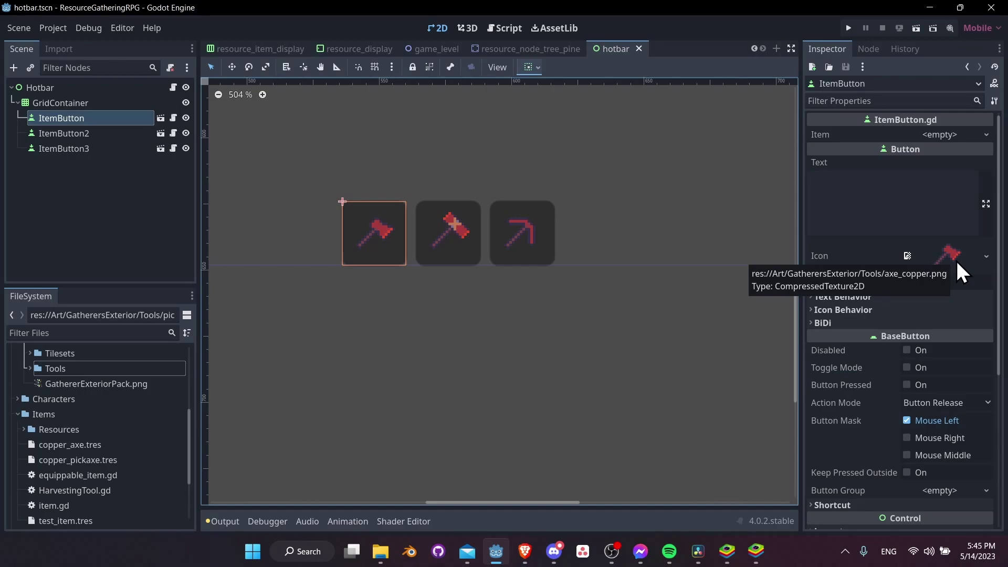
click(173, 117)
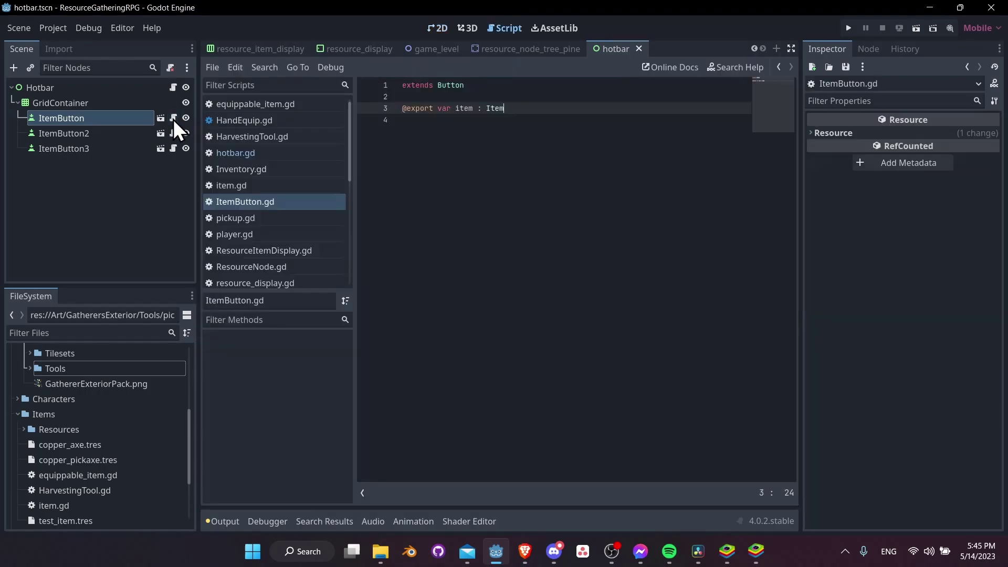
click(402, 86)
key(Return)
key(Up)
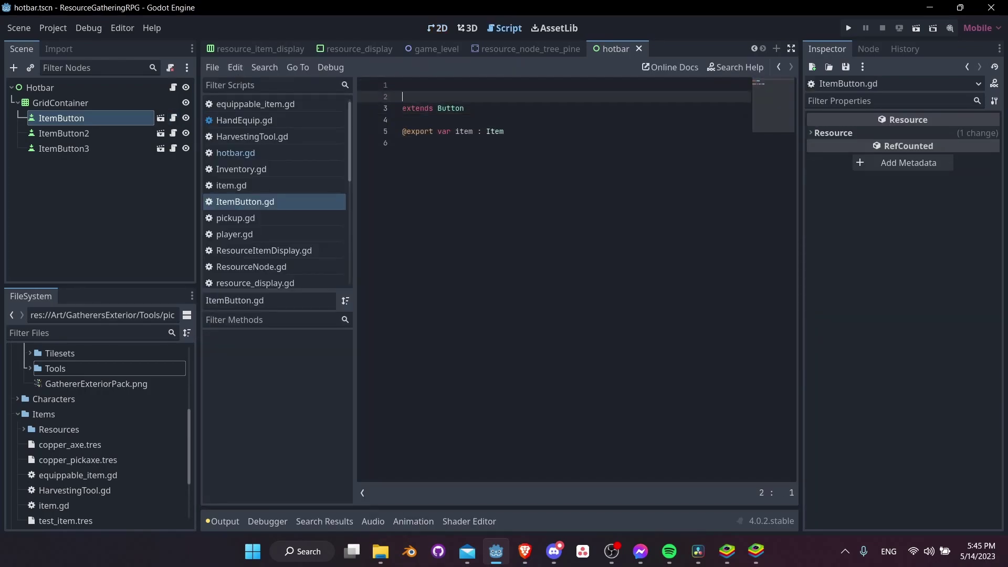
text(@tool)
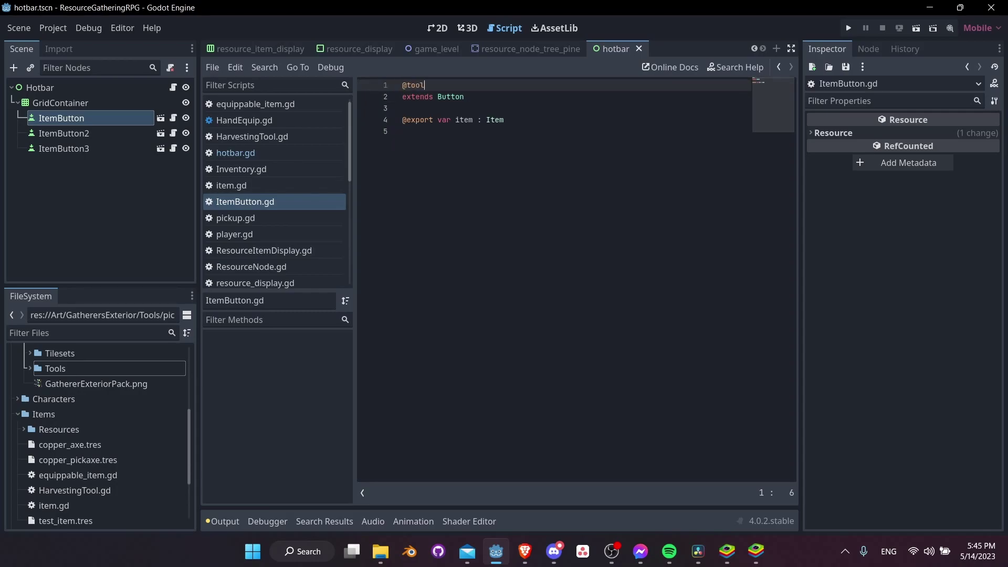
- Give the item export a set(item_to_slot : Item) setter assigning item = item_to_slot, and save
click(579, 159)
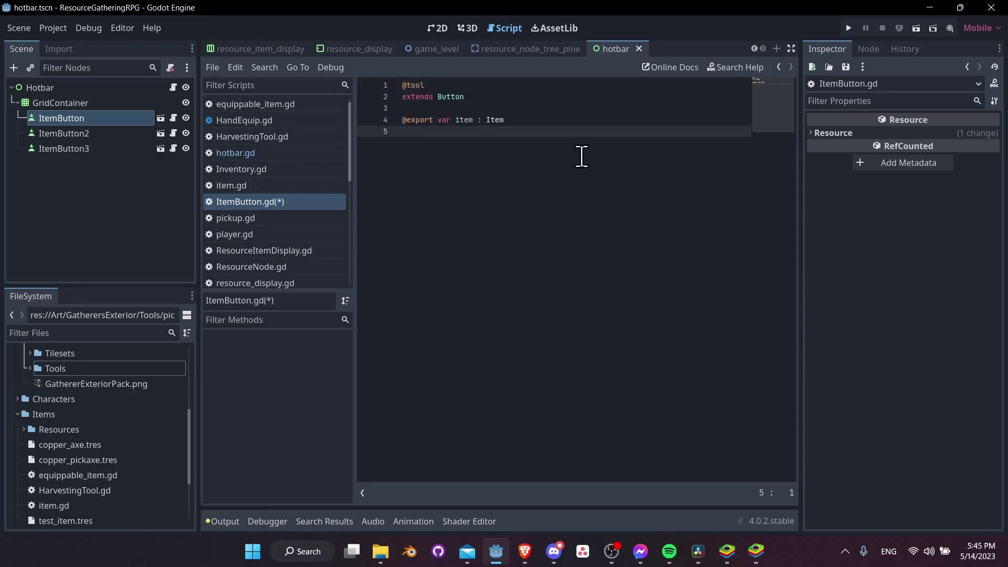
key(BackSpace)
text(:)
key(Return)
text(set(new_item)
key(BackSpace)
key(BackSpace)
key(BackSpace)
key(BackSpace)
key(BackSpace)
key(BackSpace)
key(BackSpace)
key(BackSpace)
text(item_to_slot : Item):)
key(Return)
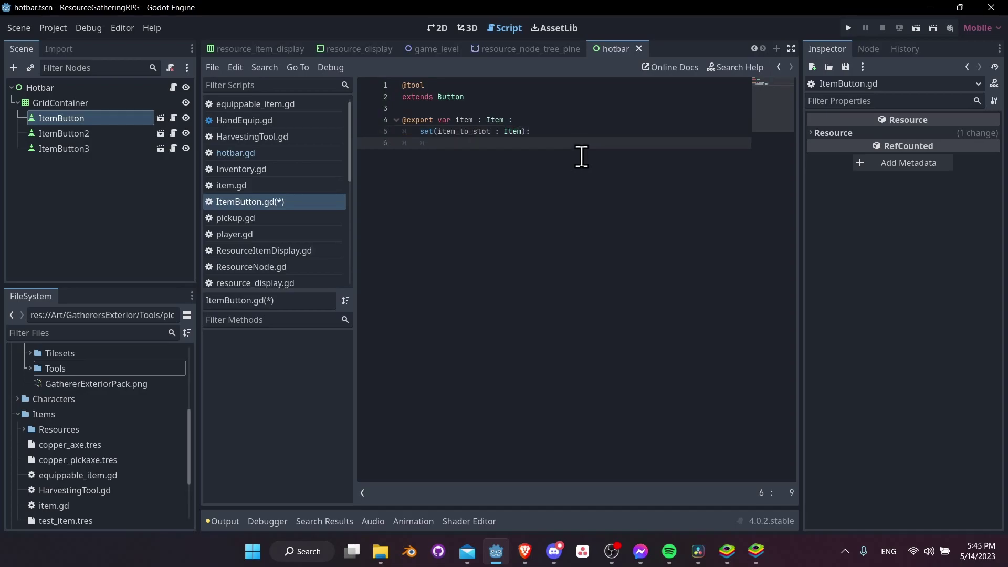
text(item = )
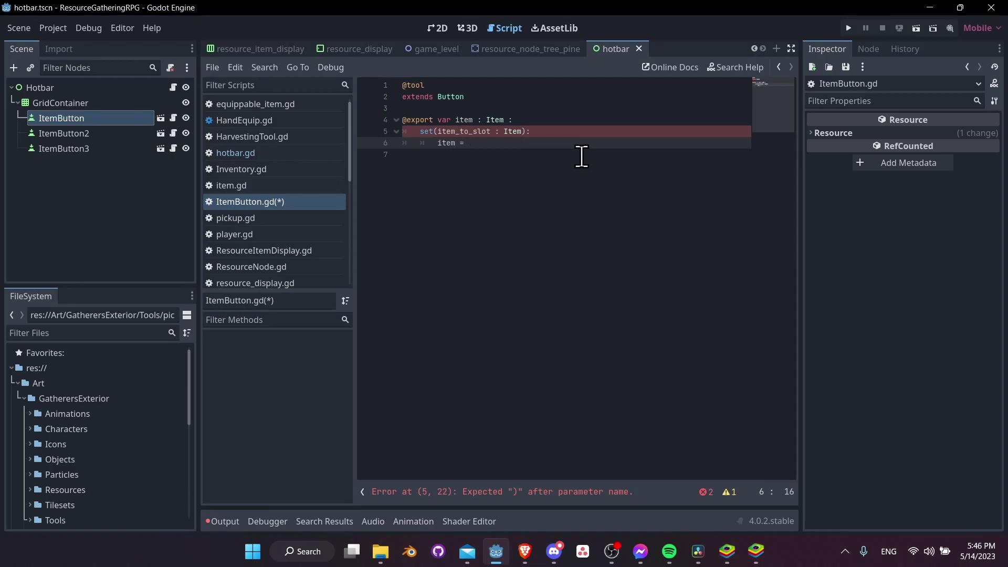
text(item_to_slot)
key(ctrl+s)
- Add icon = item.texture to the item setter body
key(Up)
key(BackSpace)
key(BackSpace)
key(BackSpace)
key(BackSpace)
key(BackSpace)
key(BackSpace)
key(BackSpace)
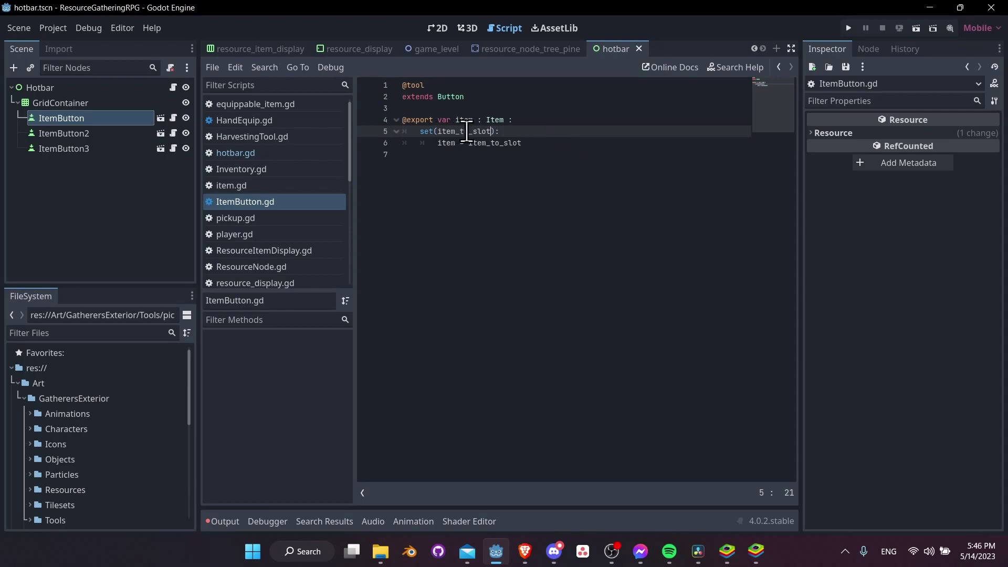
double_click(494, 120)
click(522, 143)
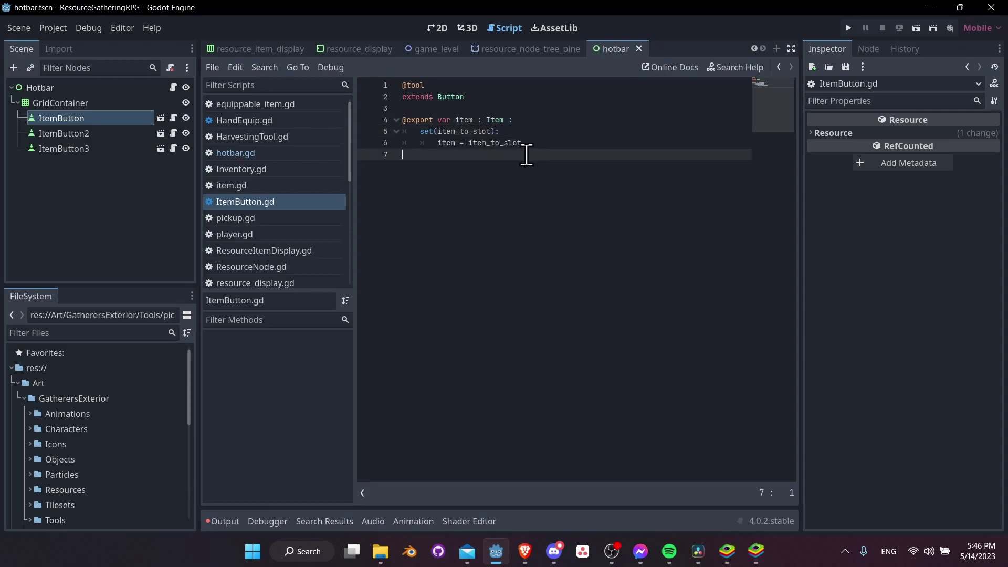
click(116, 111)
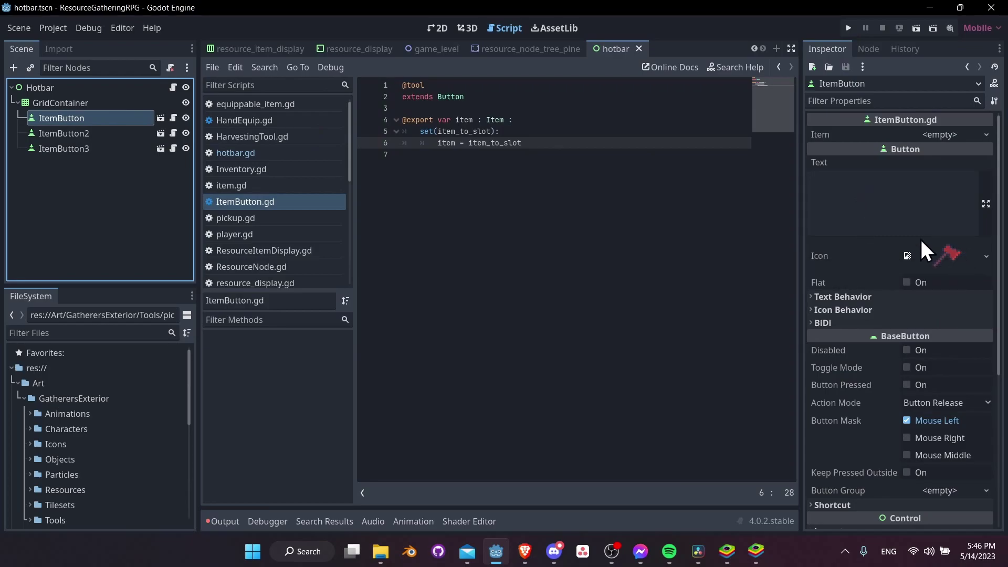
click(556, 144)
key(Return)
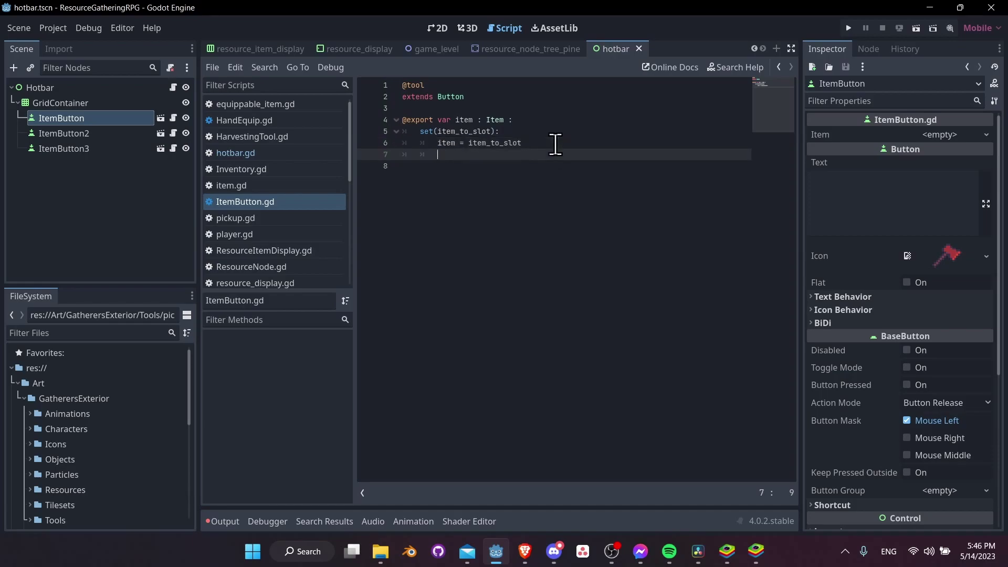
text(icon = item.textu)
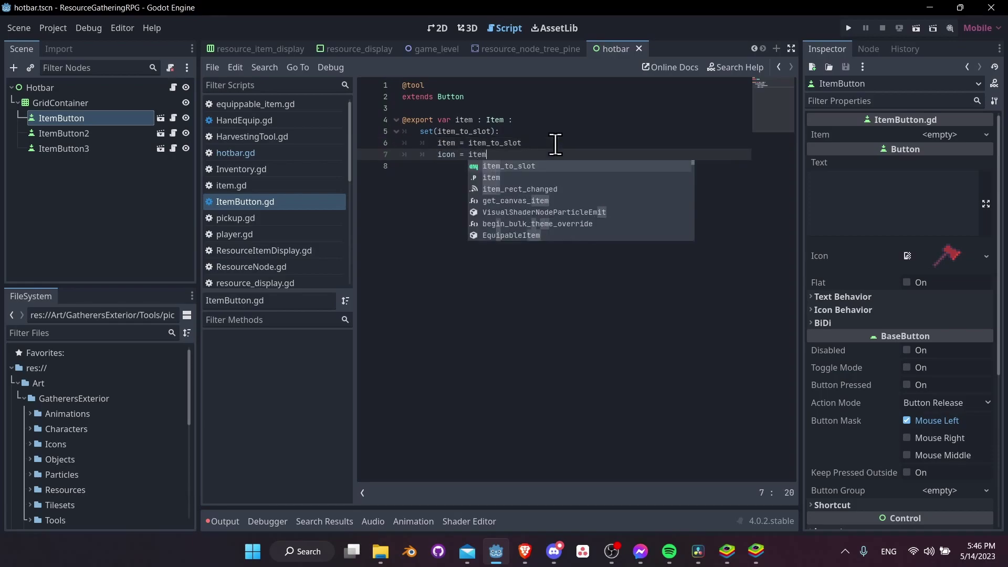
key(Return)
key(Return)
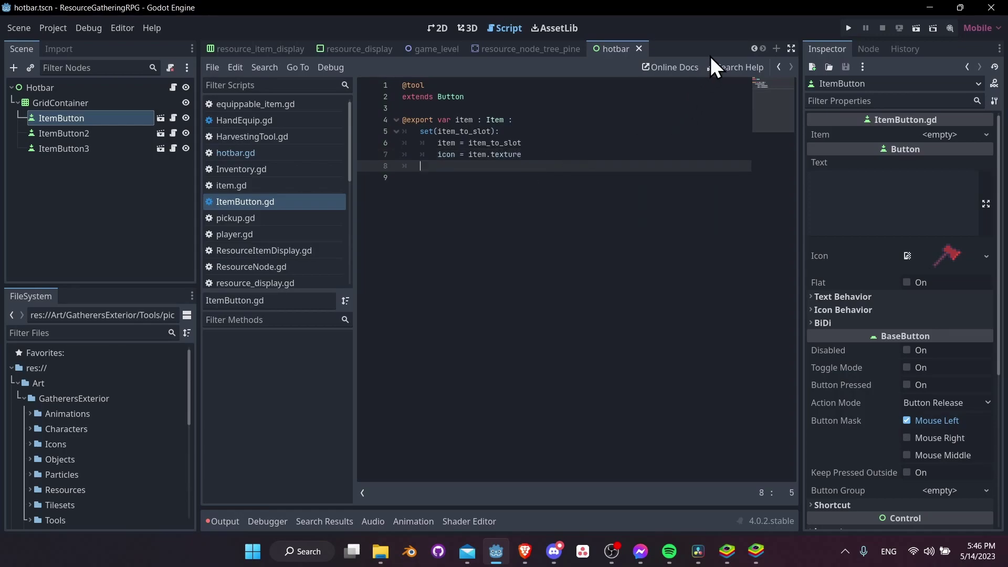
drag(540, 156, 549, 121)
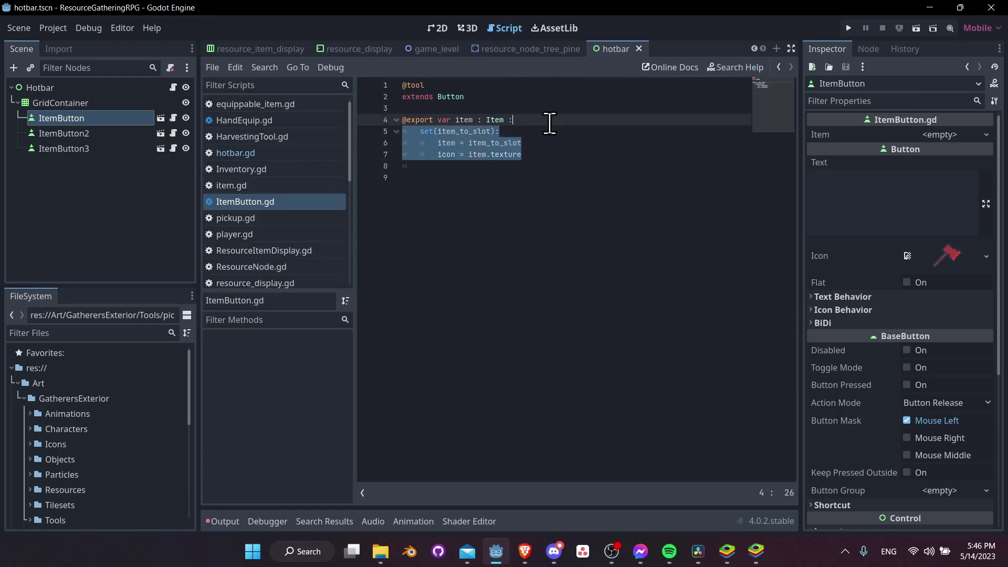
- In the 2D view, try copper_pickaxe.tres as ItemButton's Item, then revert it to empty
click(438, 28)
click(93, 117)
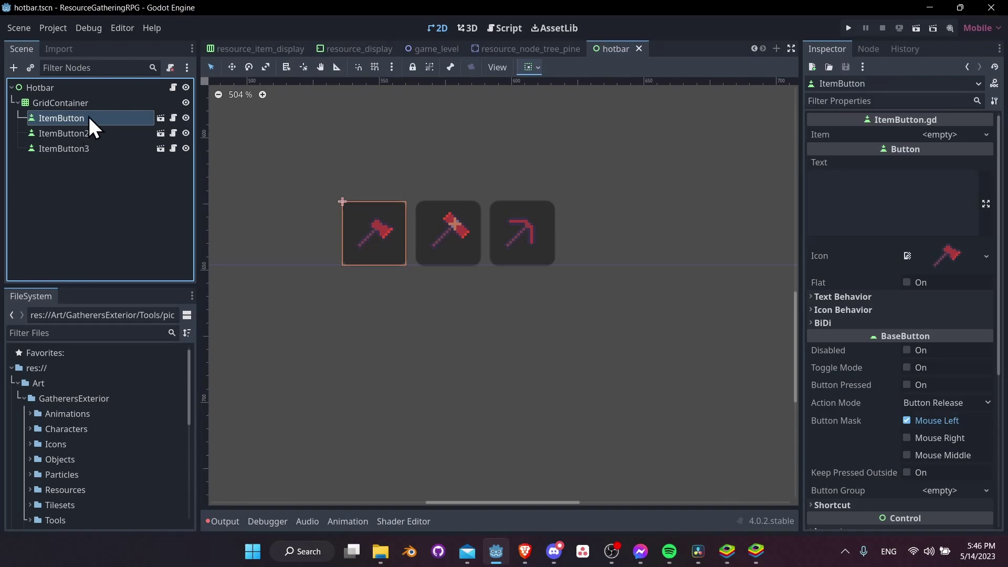
scroll(81, 388, down, 3)
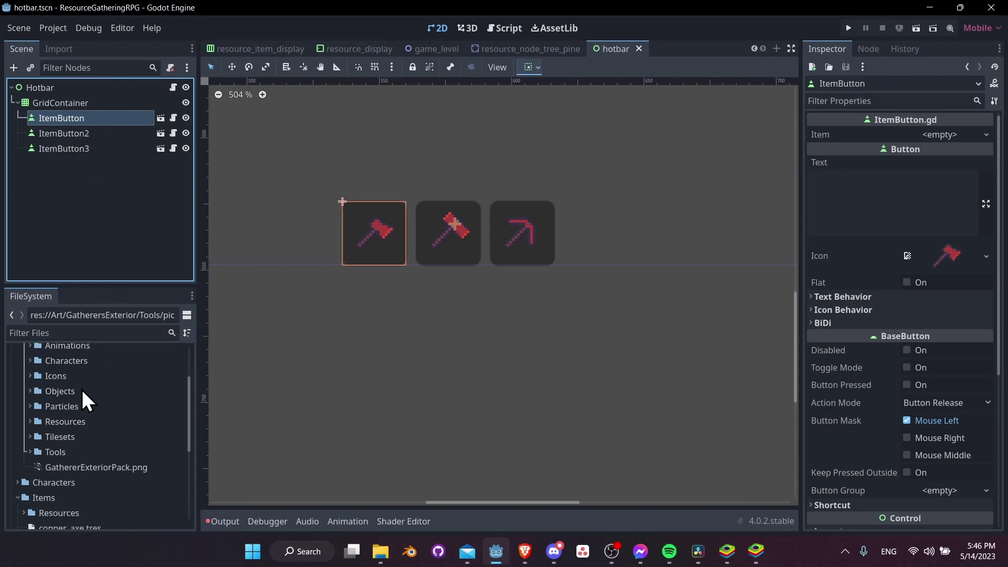
scroll(82, 389, down, 8)
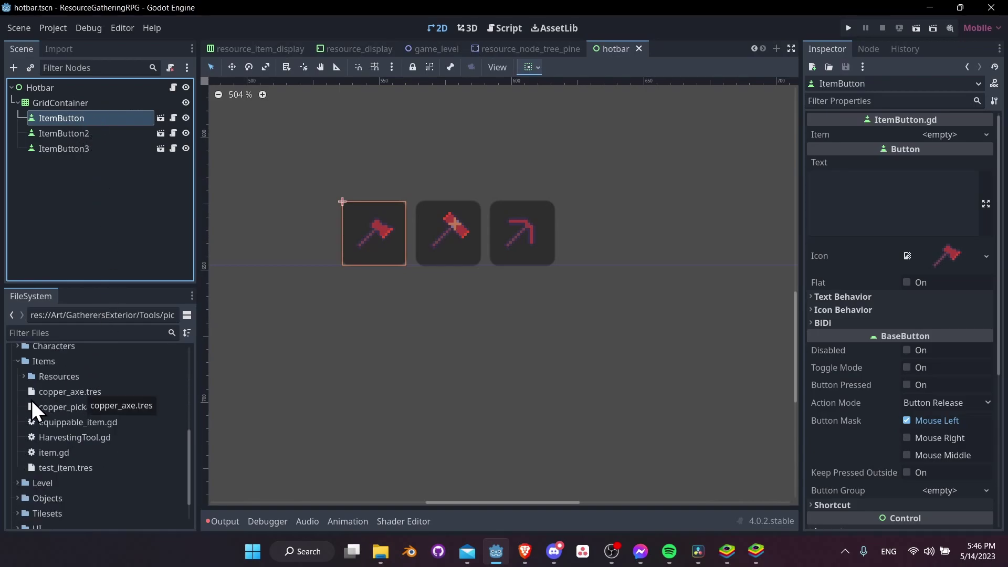
scroll(126, 422, down, 2)
scroll(117, 426, up, 2)
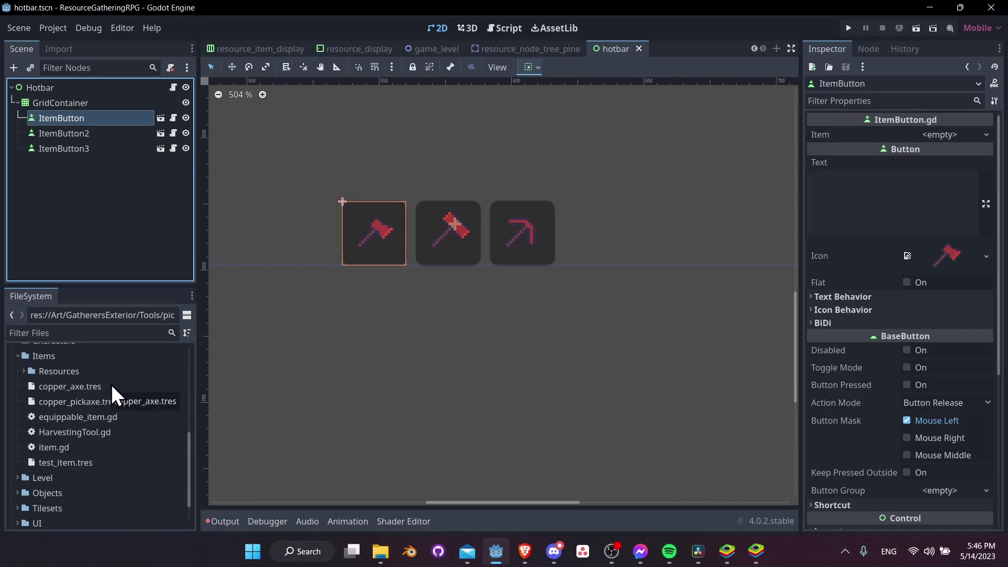
drag(82, 406, 951, 134)
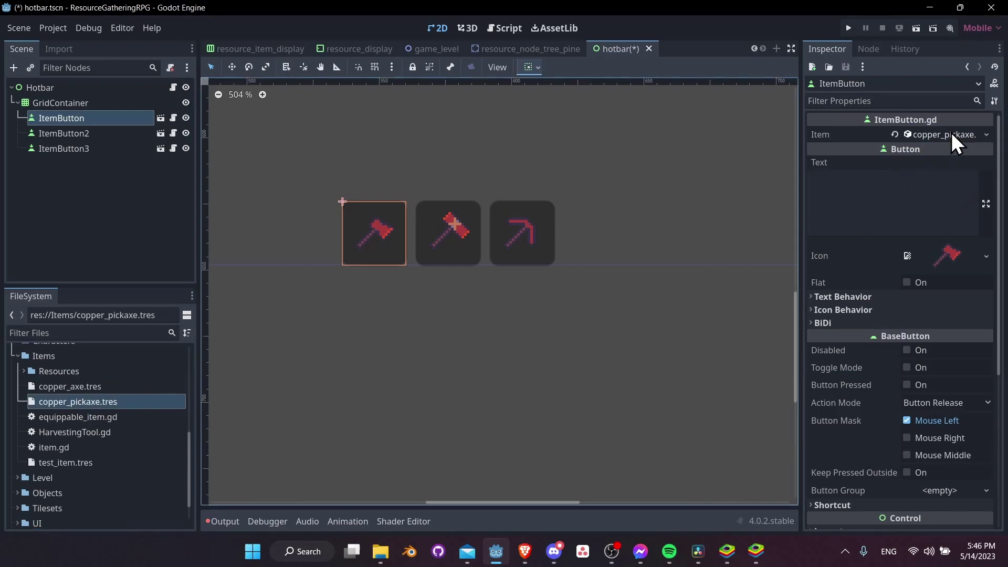
click(893, 134)
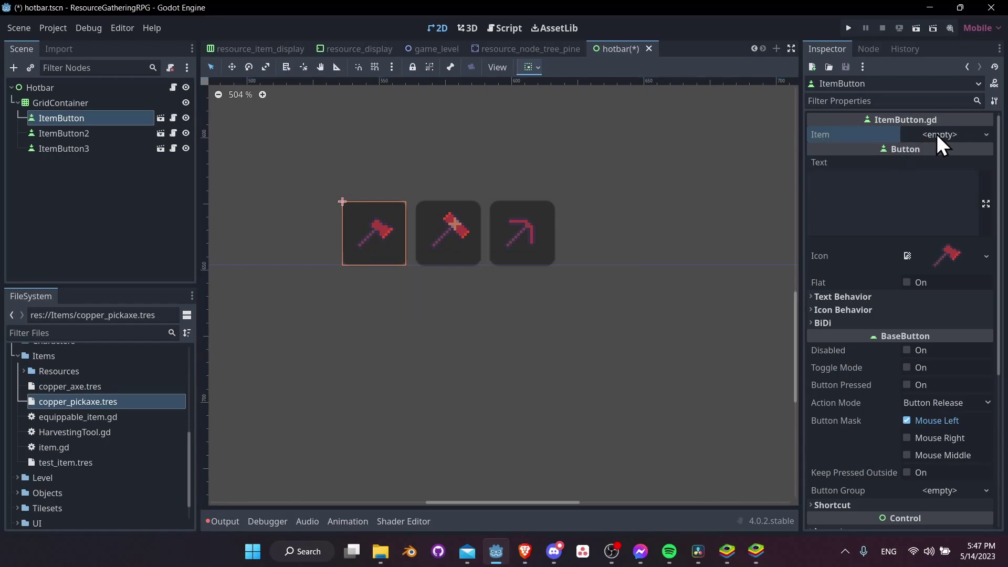
- Reload the current project and select the first hotbar button
click(63, 23)
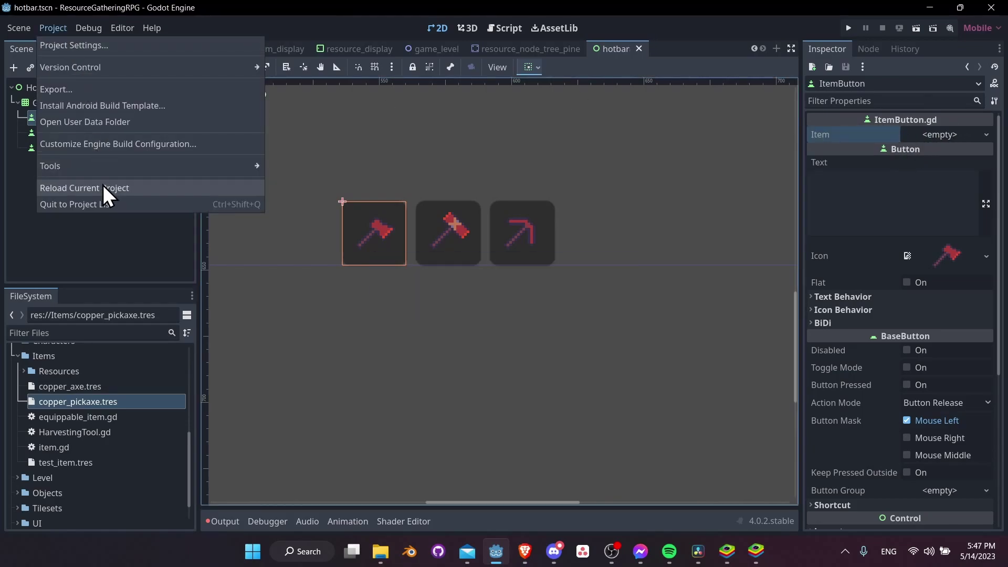
click(103, 187)
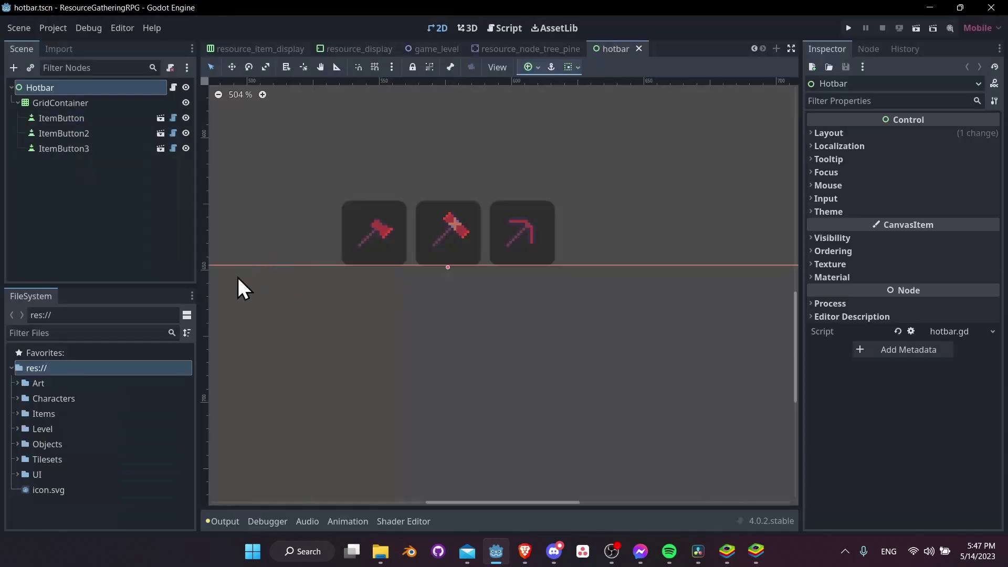
click(386, 213)
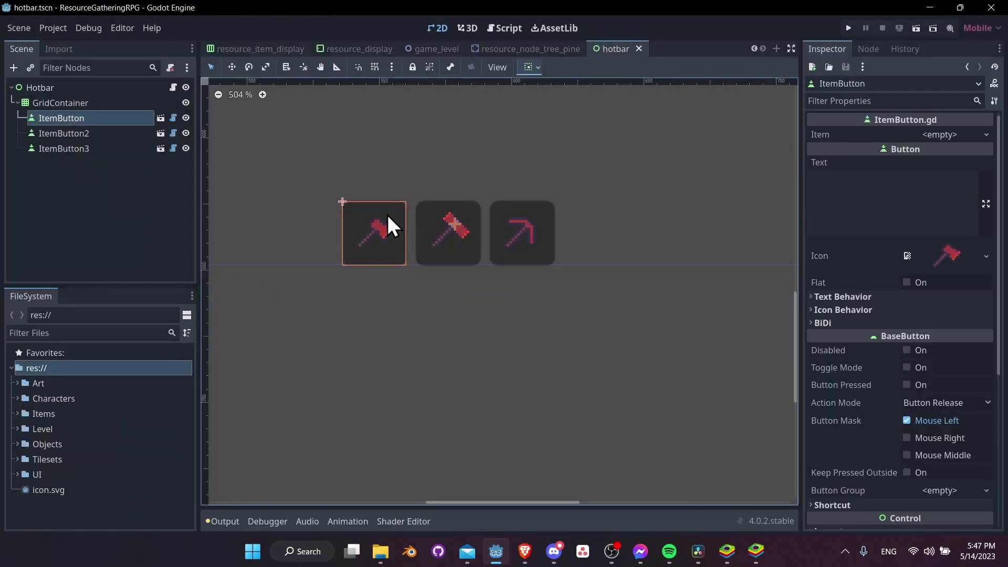
- Assign copper_pickaxe.tres to ItemButton's Item and copper_axe.tres to ItemButton2's Item
double_click(44, 414)
drag(90, 445, 950, 136)
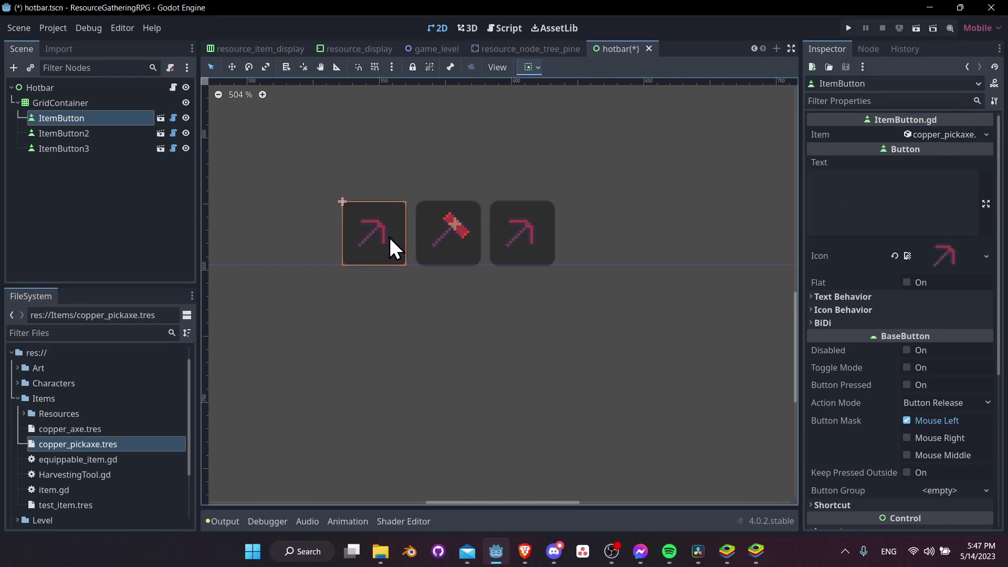
click(450, 239)
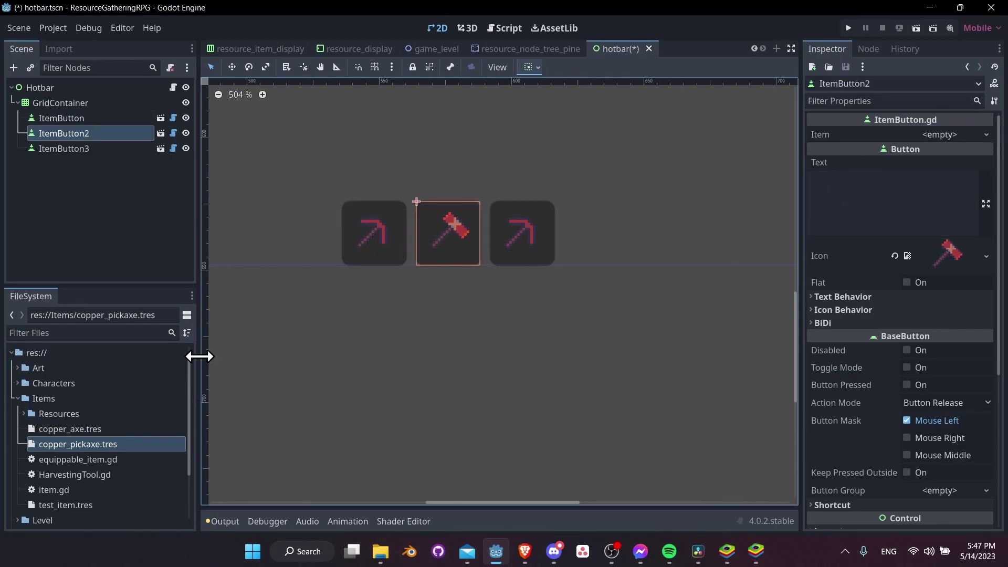
drag(79, 429, 950, 138)
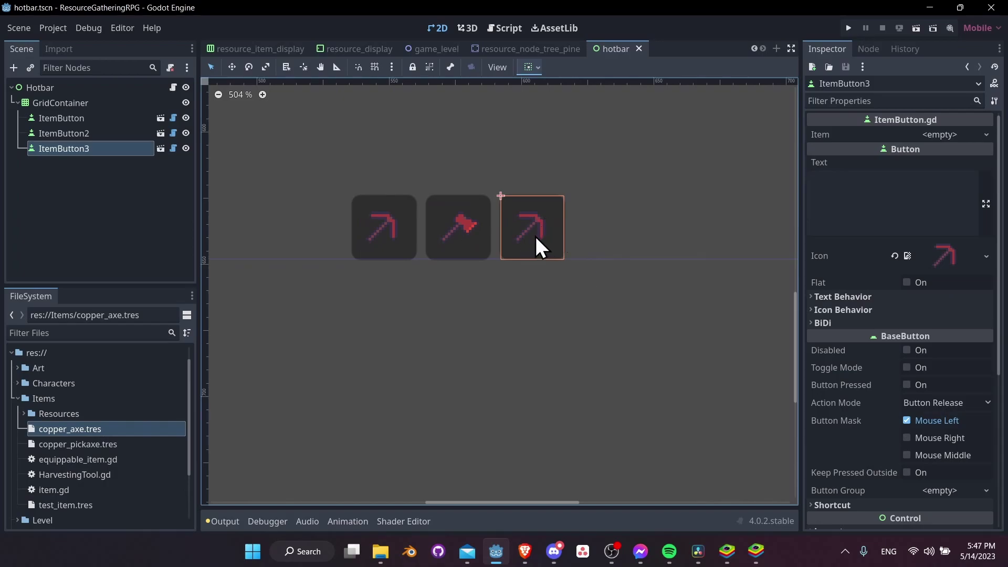
- Duplicate copper_axe.tres as copper_hammer.tres
click(92, 426)
key(ctrl+d)
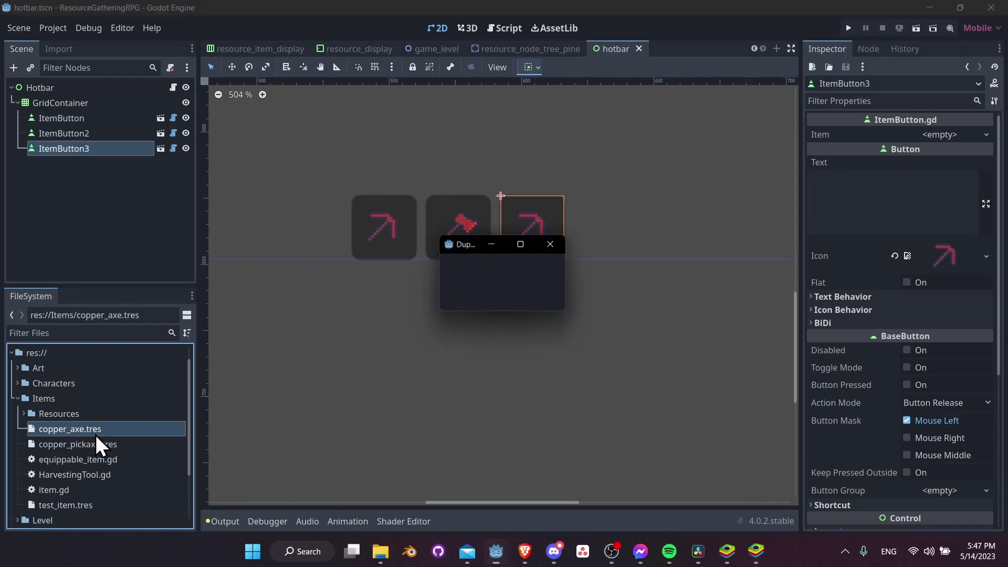
text(c)
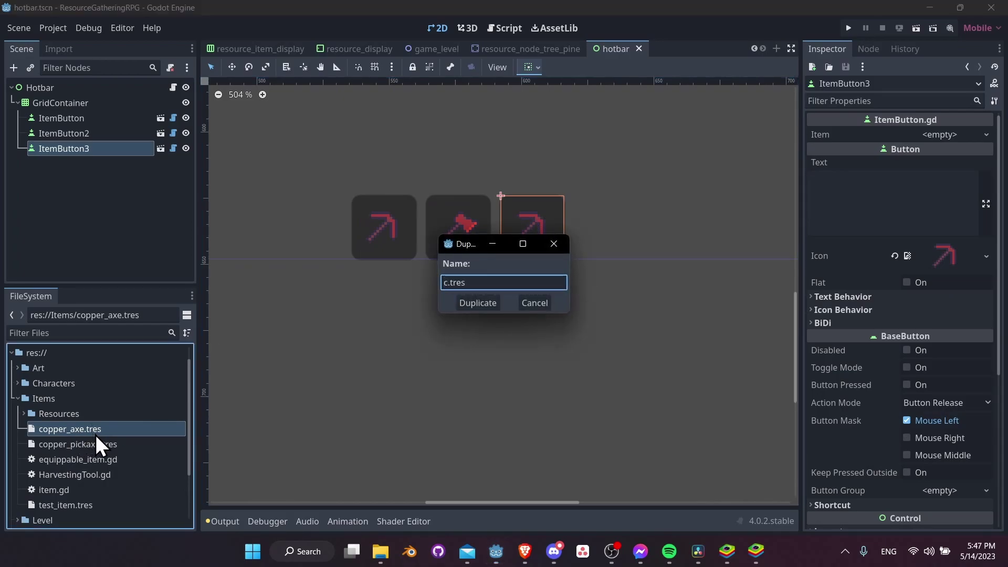
text(opper_hammer)
key(Return)
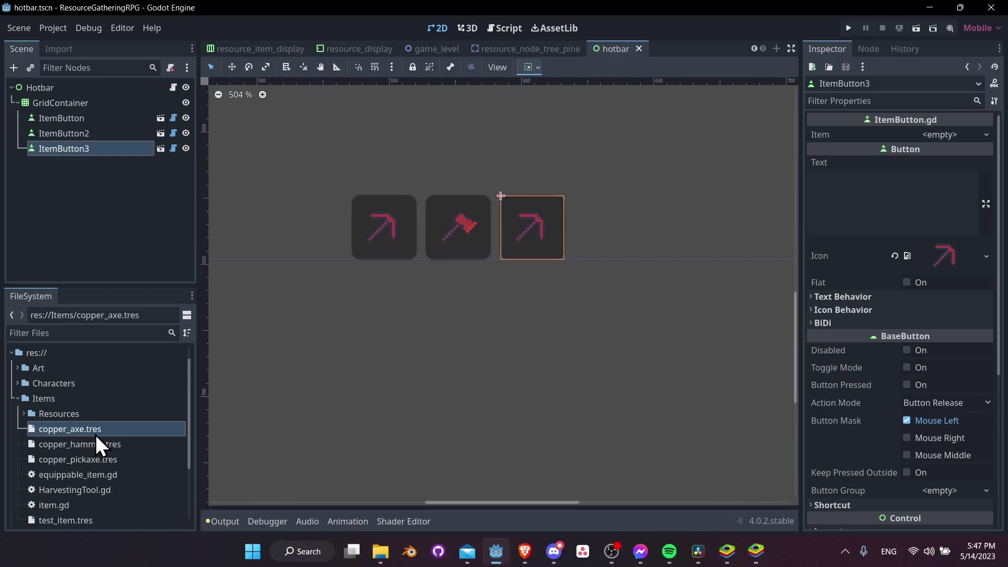
- Set copper_hammer.tres's Display Name to Copper Hammer and remove its axeable effected type
click(116, 442)
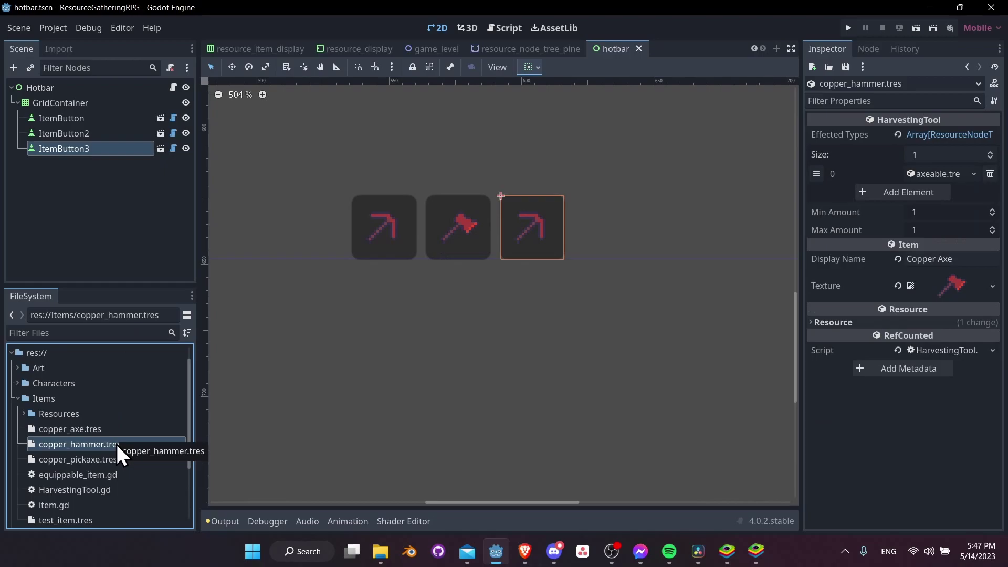
click(945, 259)
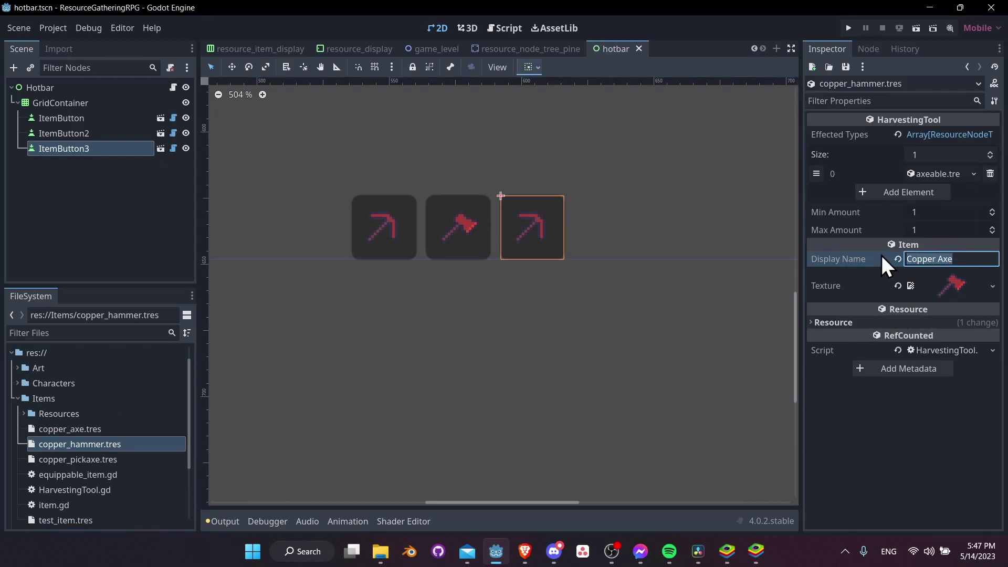
text(Copper Hammer)
key(Tab)
drag(801, 192, 661, 192)
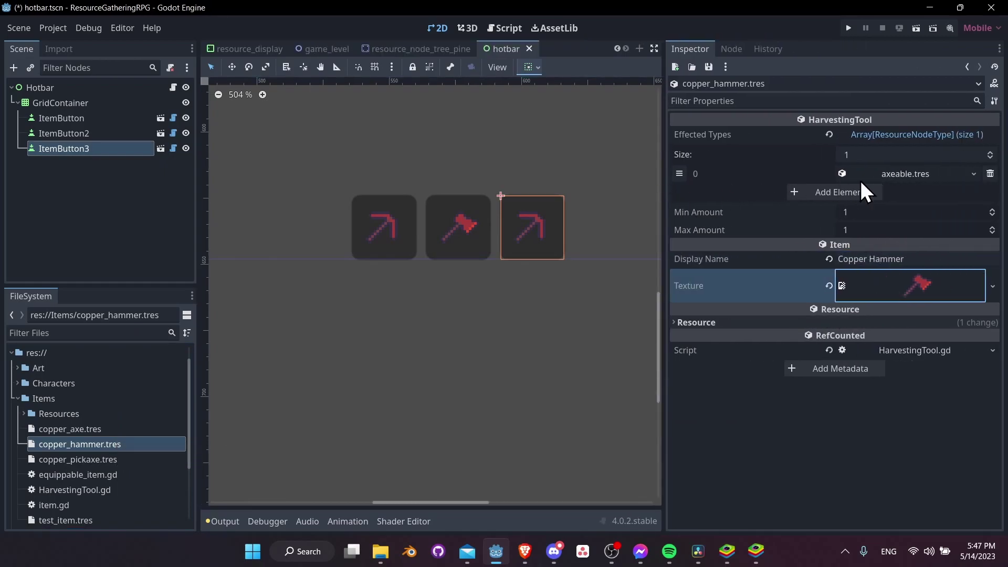
click(990, 174)
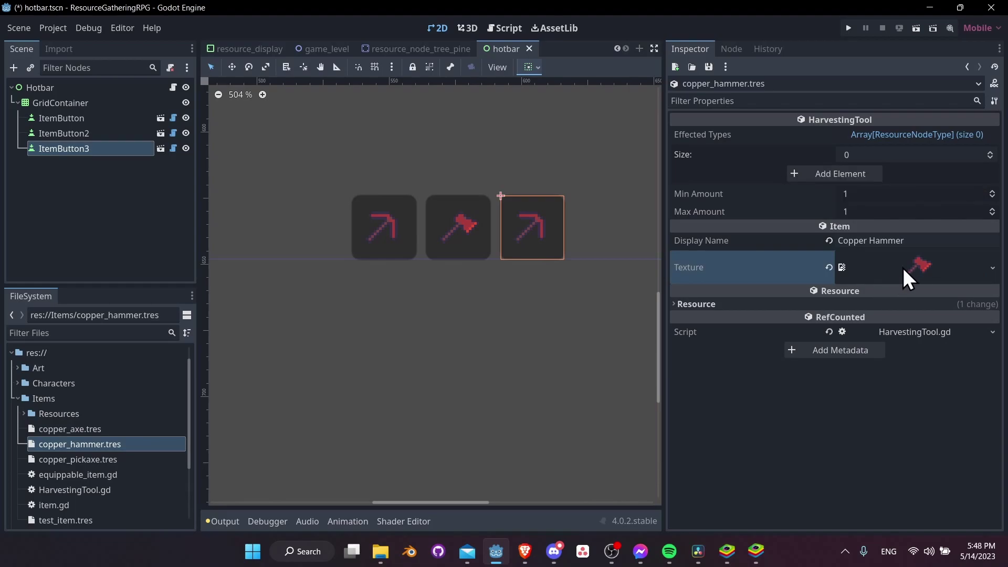
- Load Art/GatherersExterior/Tools/hammer_copper.png as the copper hammer's Texture
click(992, 266)
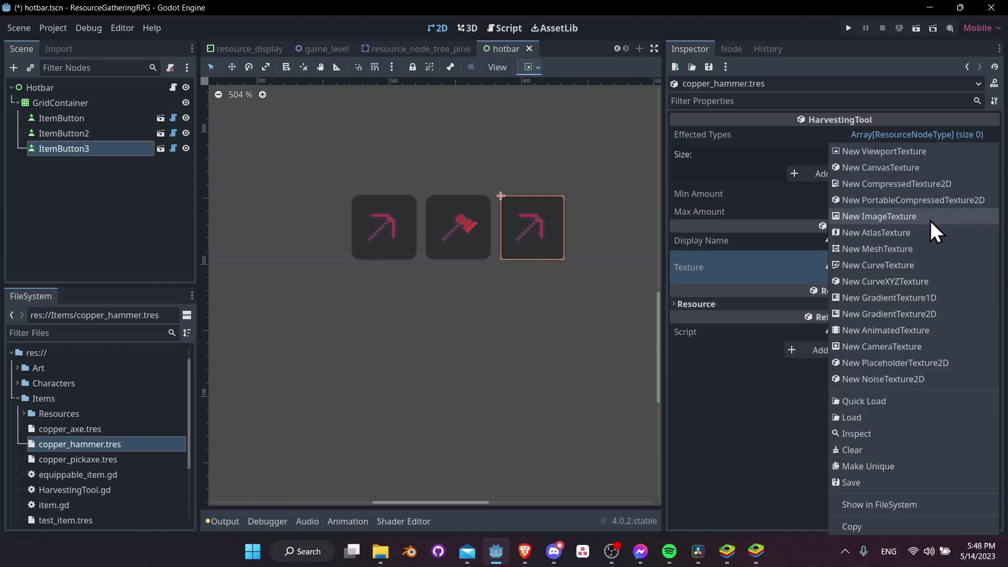
click(886, 417)
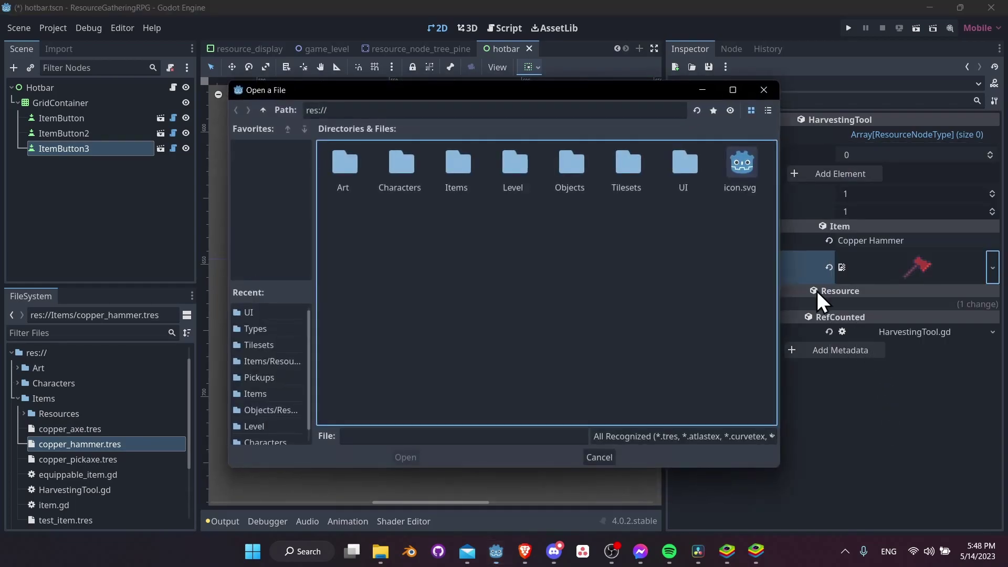
double_click(360, 165)
double_click(365, 168)
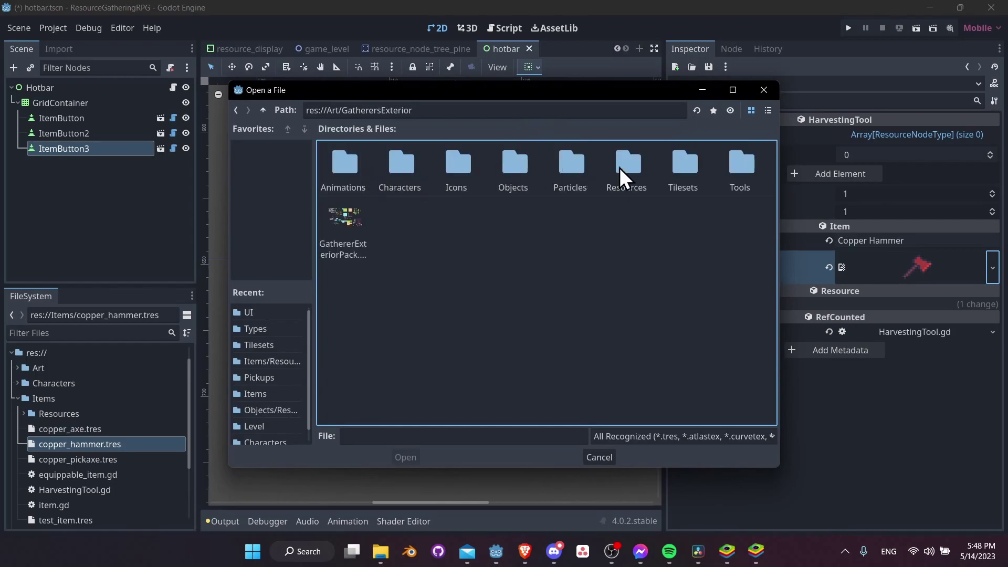
double_click(729, 161)
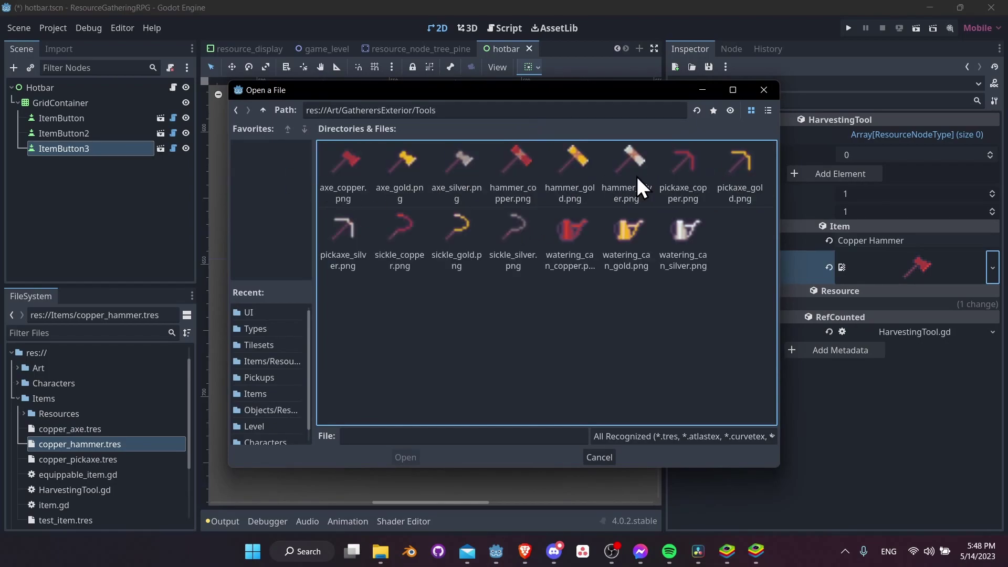
double_click(512, 163)
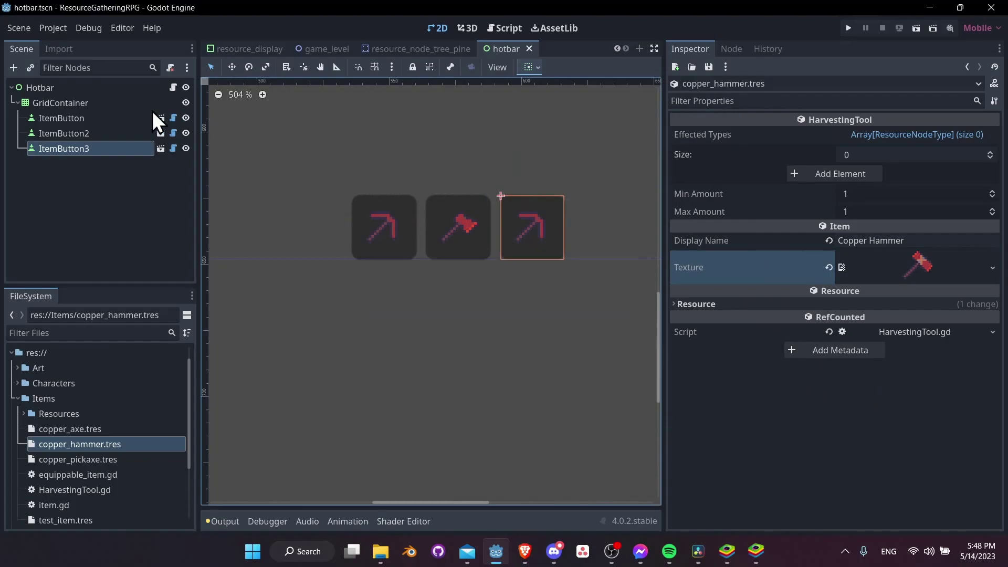
- Assign copper_hammer.tres to ItemButton3's Item and save hotbar.tscn
click(115, 147)
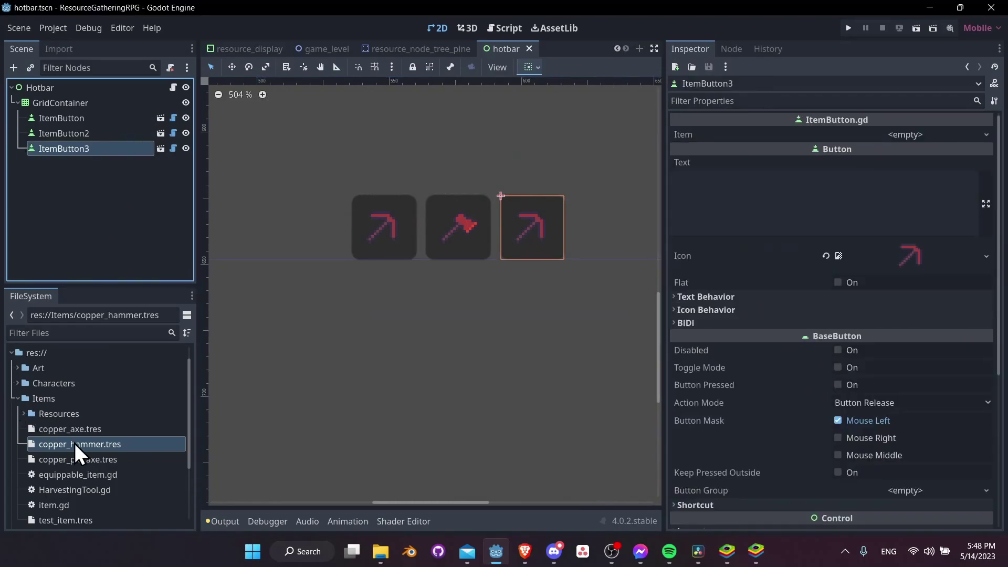
drag(76, 444, 903, 134)
middle_drag(450, 230, 414, 269)
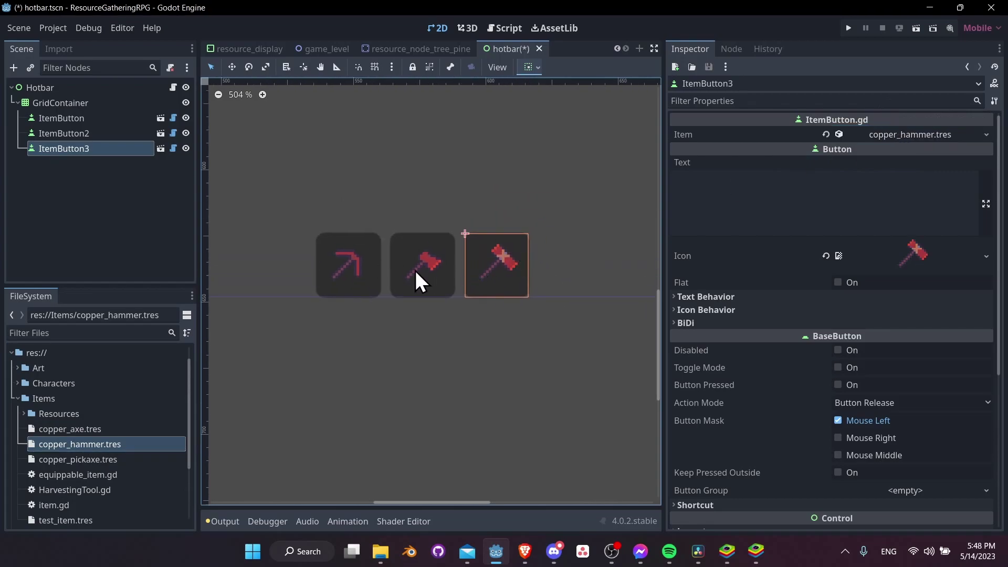
key(ctrl+s)
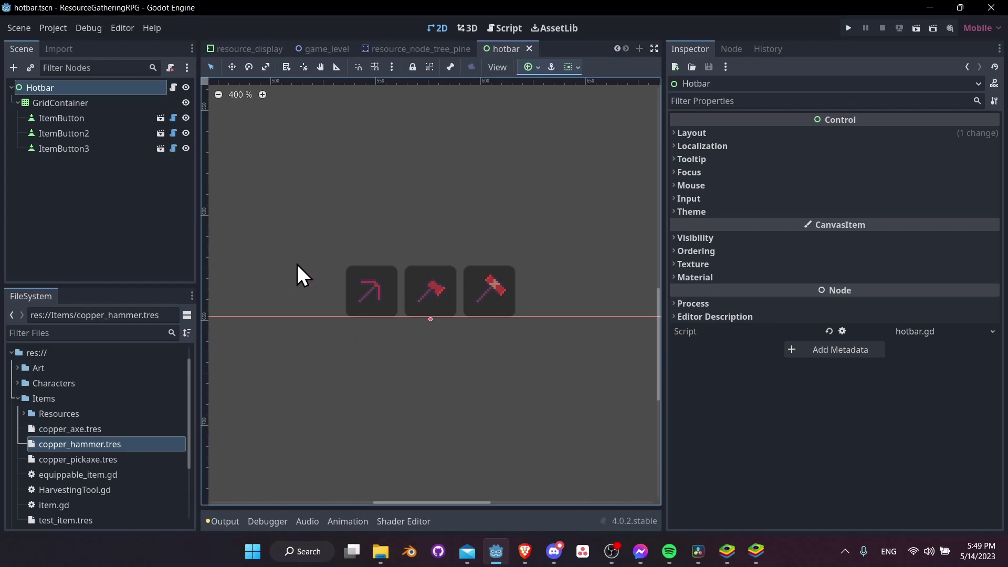
click(731, 49)
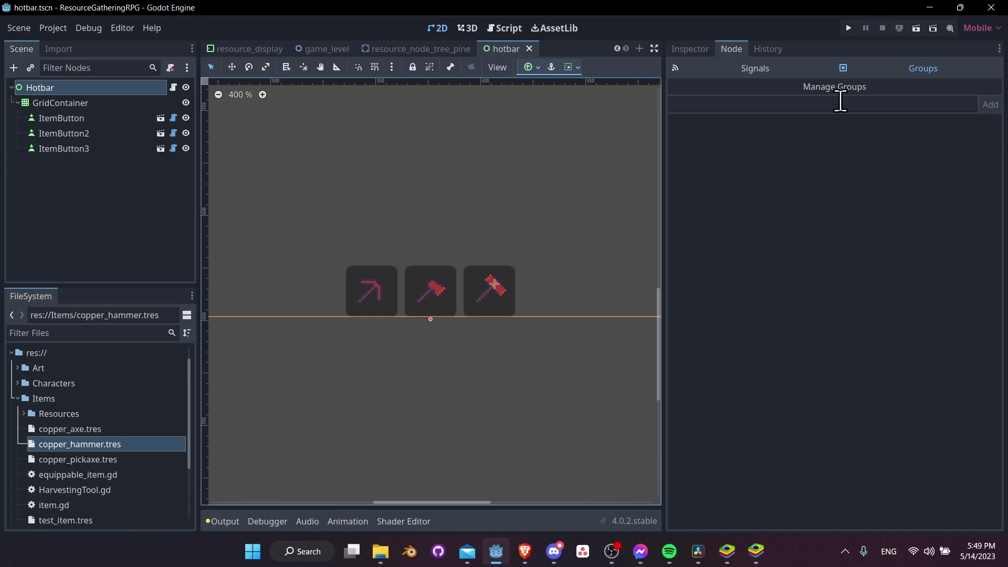
click(172, 87)
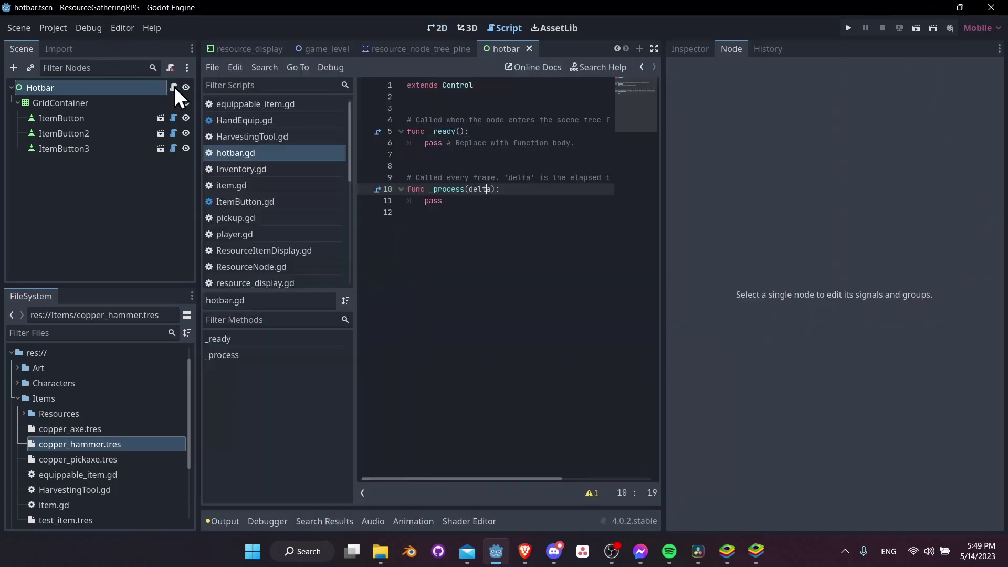
drag(665, 179, 829, 179)
click(593, 104)
key(Return)
key(Return)
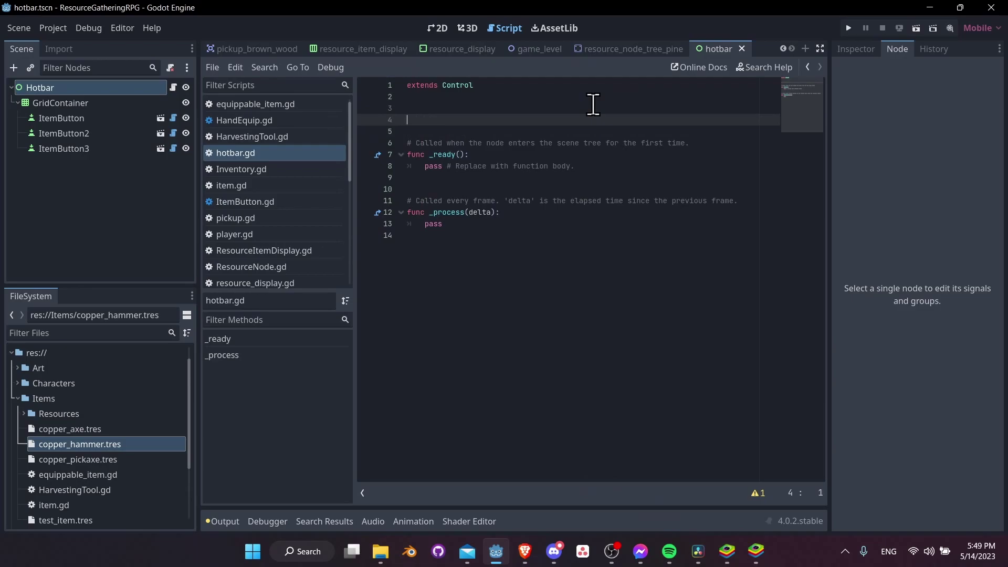
text(@onready var player : Player = )
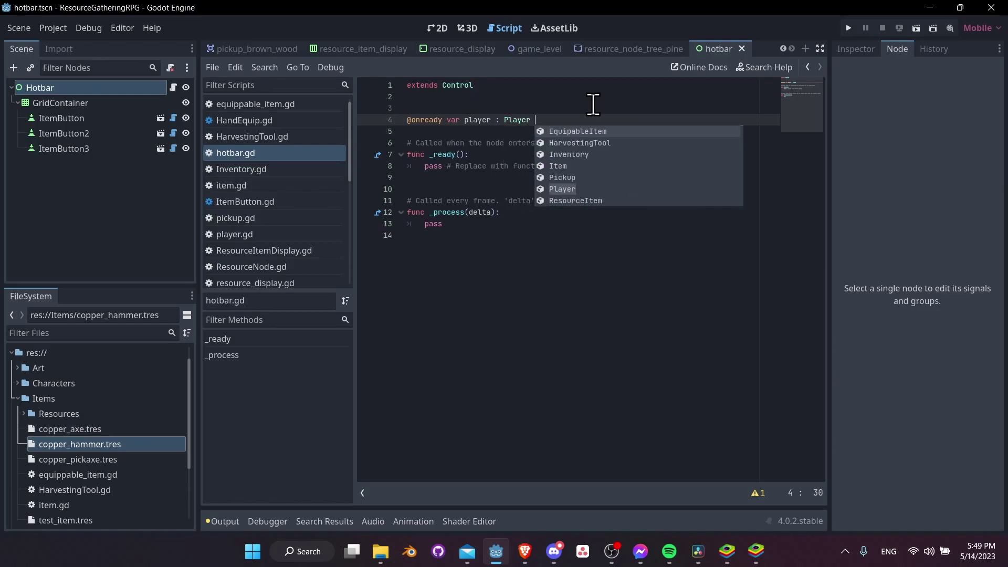
text(get)
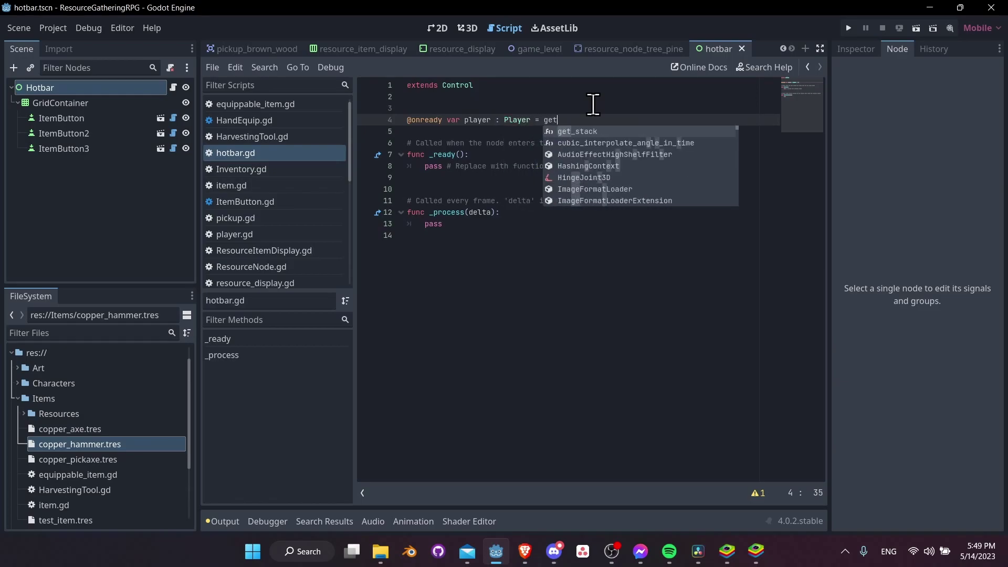
text(_tree().get)
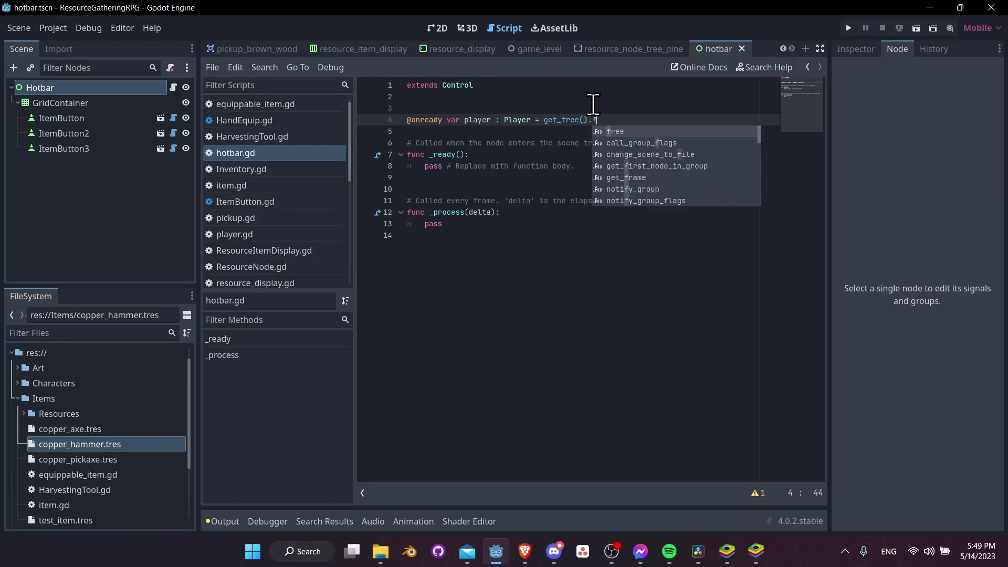
text(_)
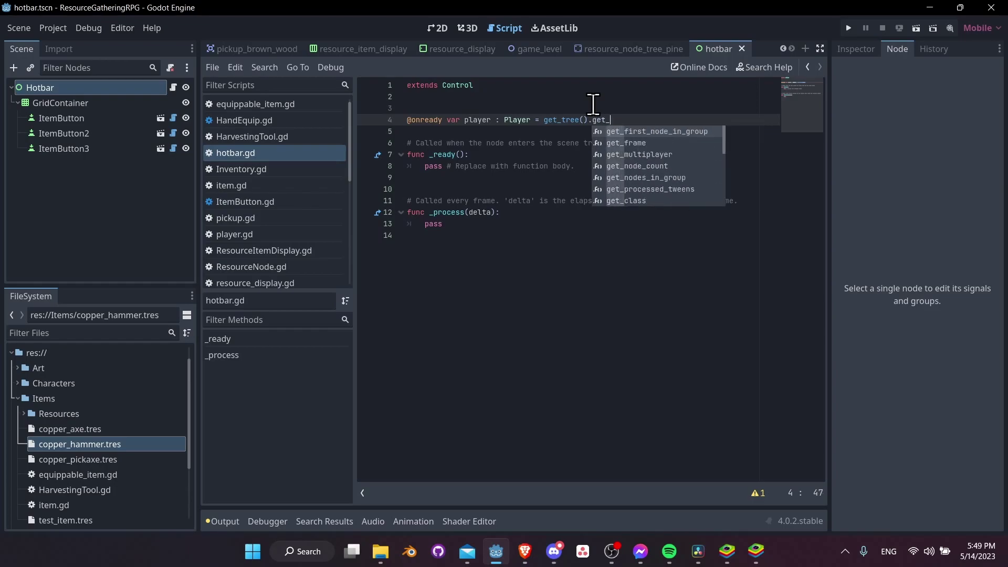
key(Return)
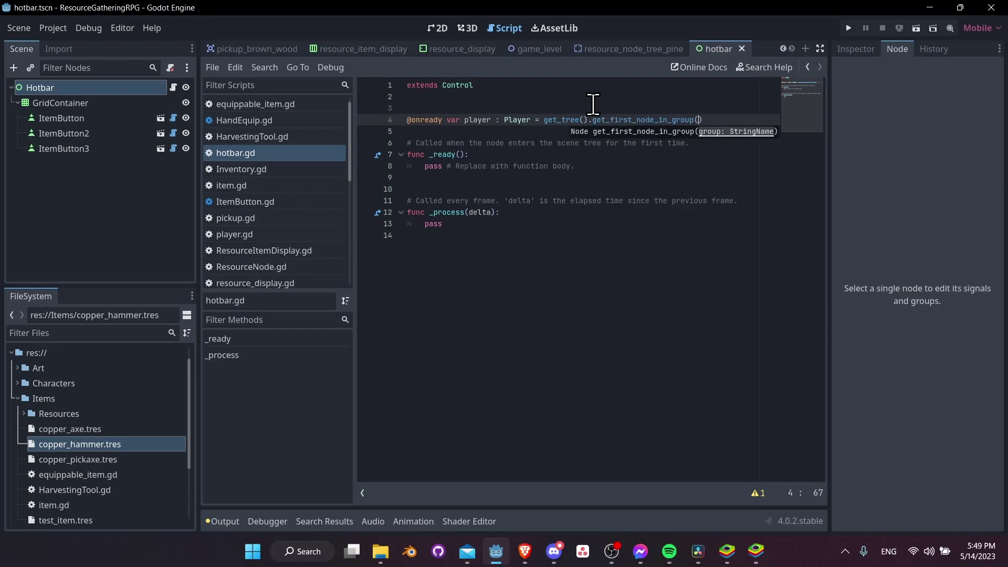
text("player"))
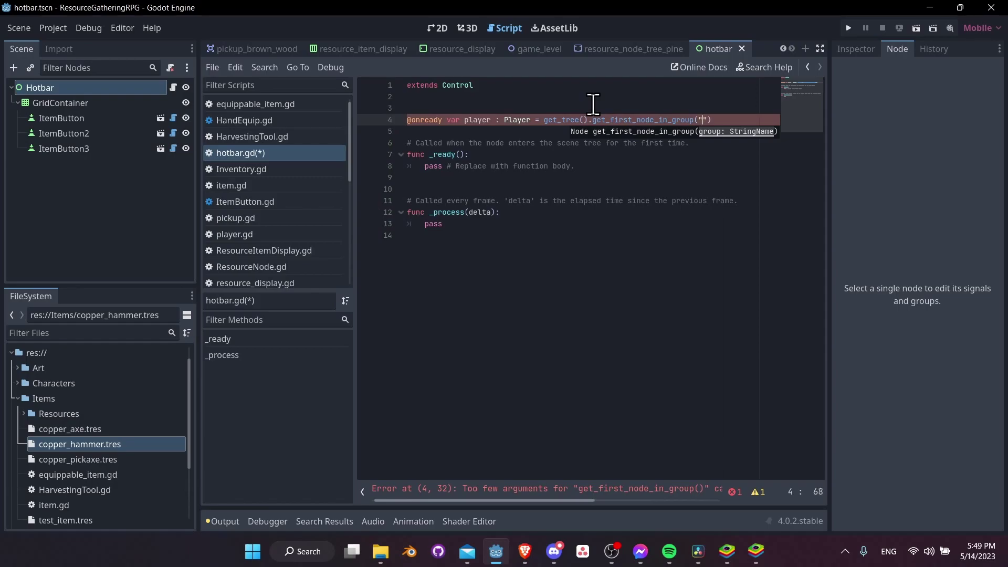
key(ctrl+s)
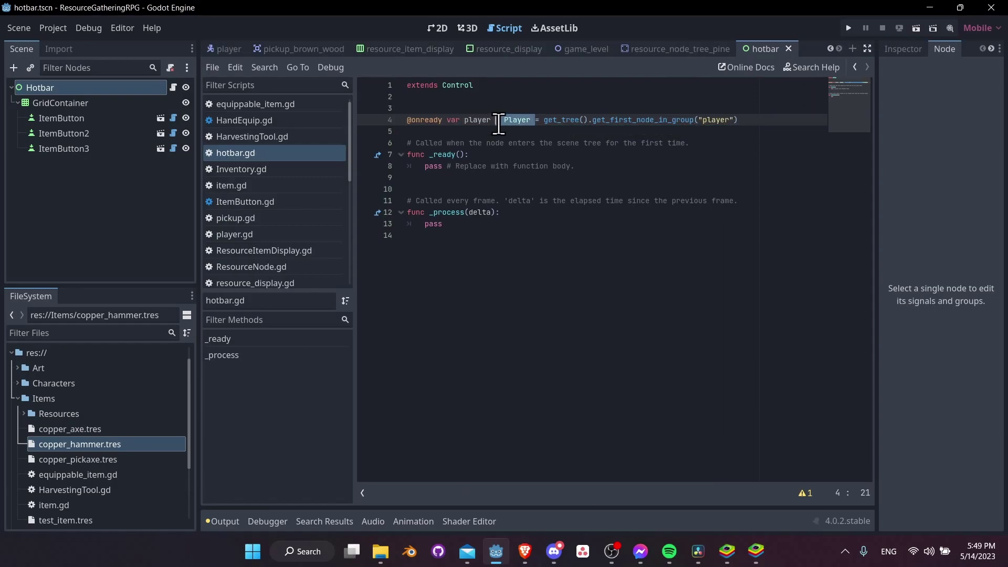